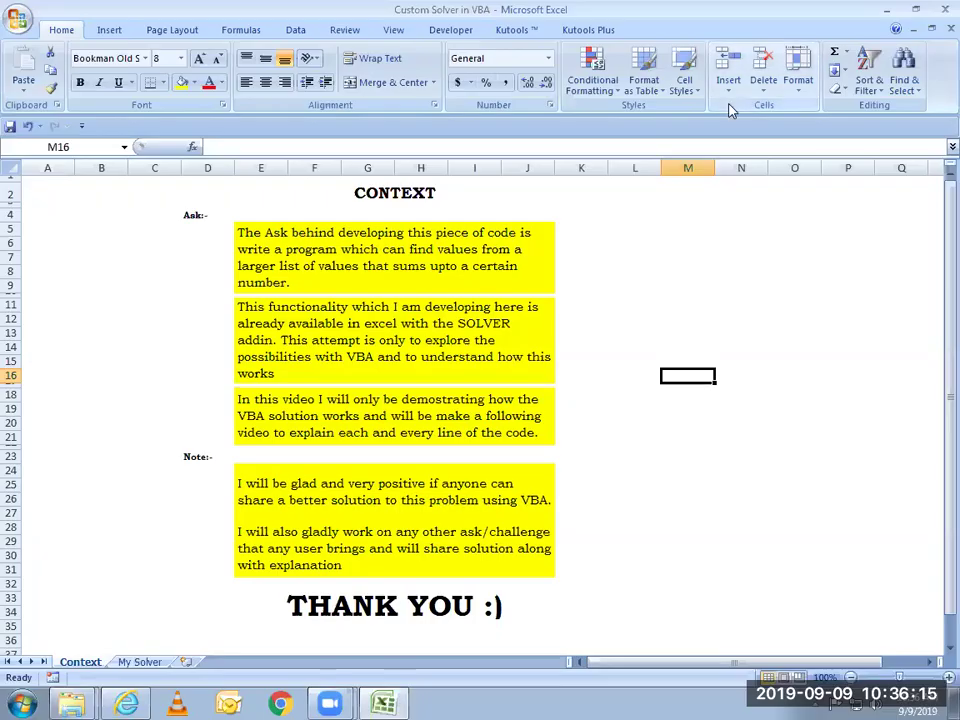
# Read the Context sheet's explanation boxes about finding list values that sum to a target.
pyautogui.click(689, 330)
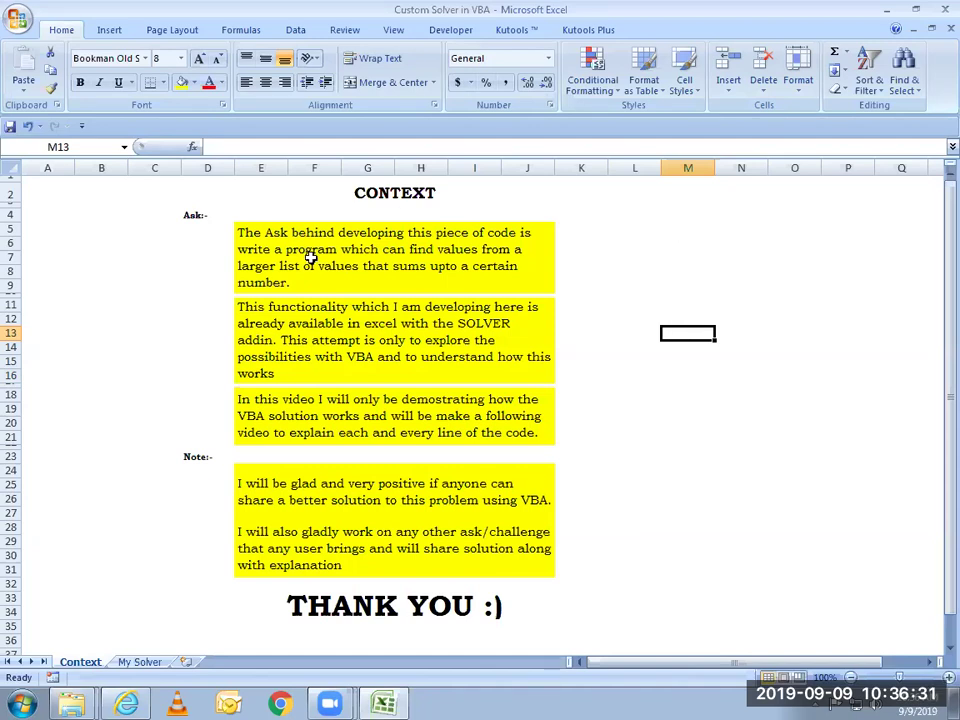
pyautogui.click(412, 269)
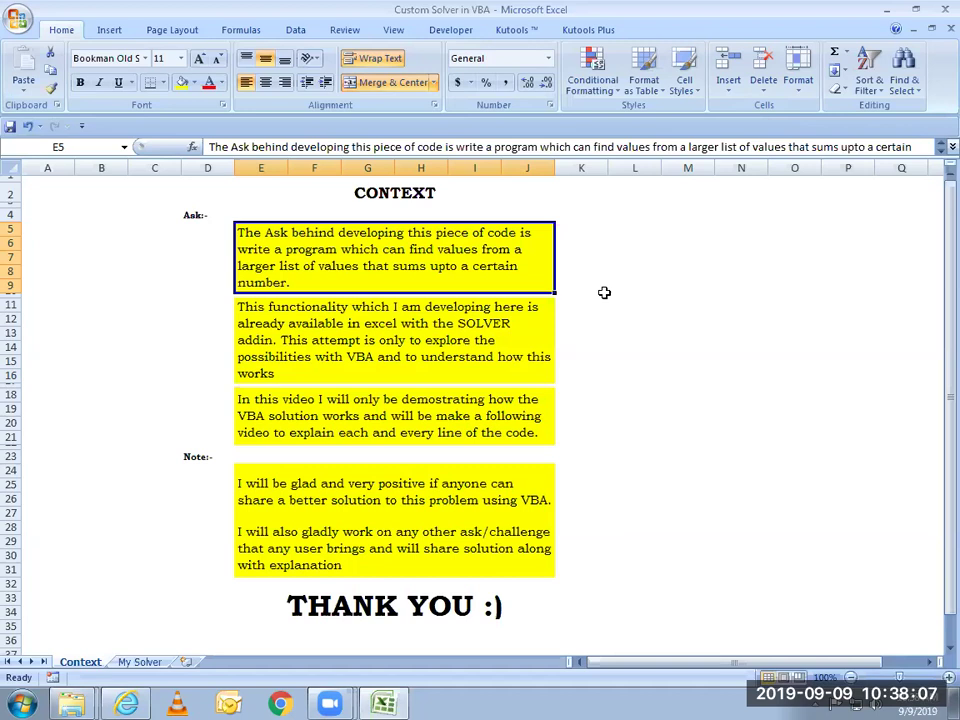
# On the My Solver sheet, clear the previous eight results from Output cells C4:C11.
pyautogui.click(140, 663)
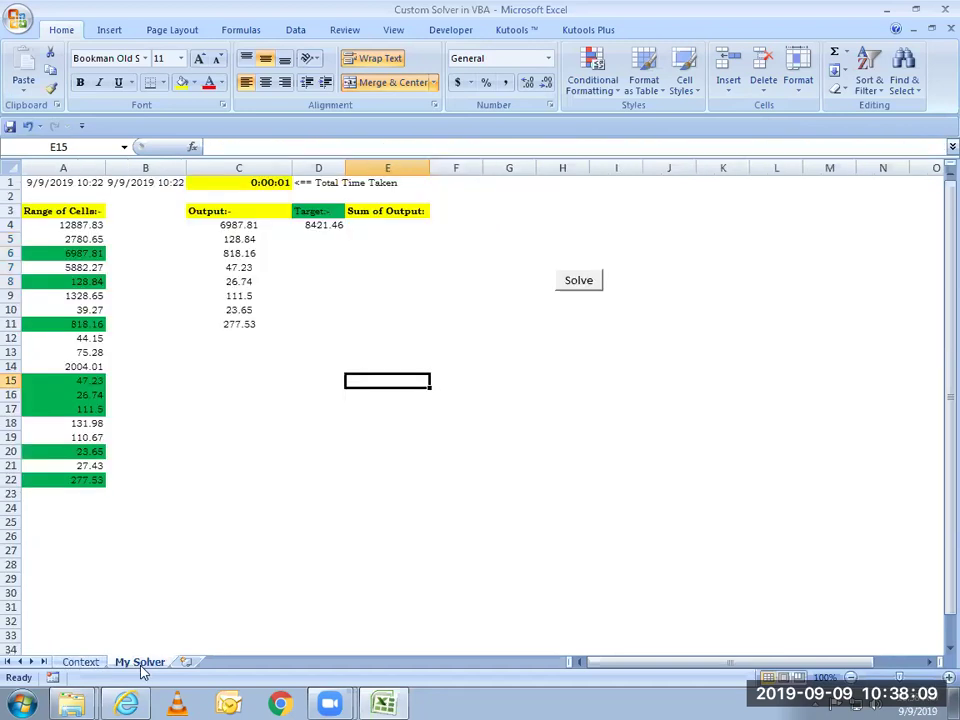
pyautogui.moveTo(72, 226); pyautogui.dragTo(85, 481)
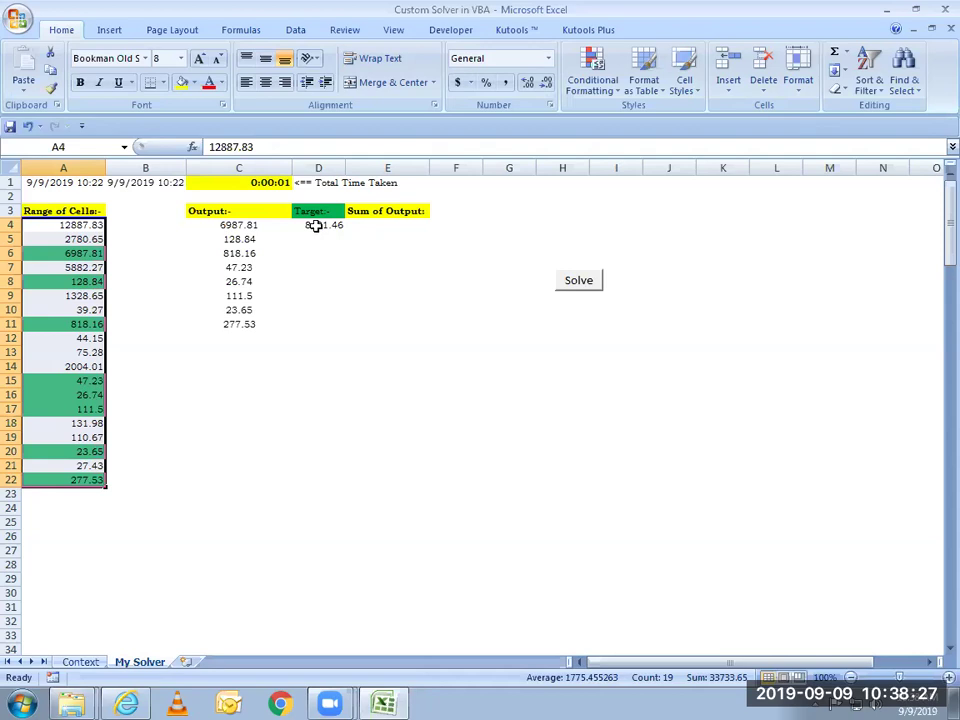
pyautogui.moveTo(242, 225); pyautogui.dragTo(236, 335)
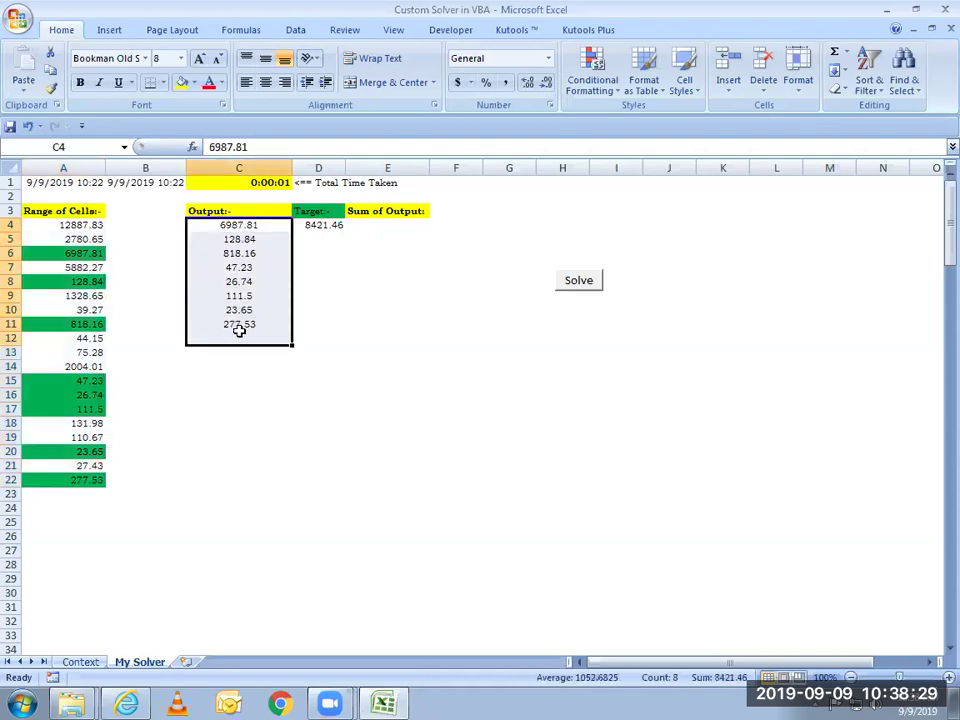
pyautogui.press('Delete')
pyautogui.click(248, 225)
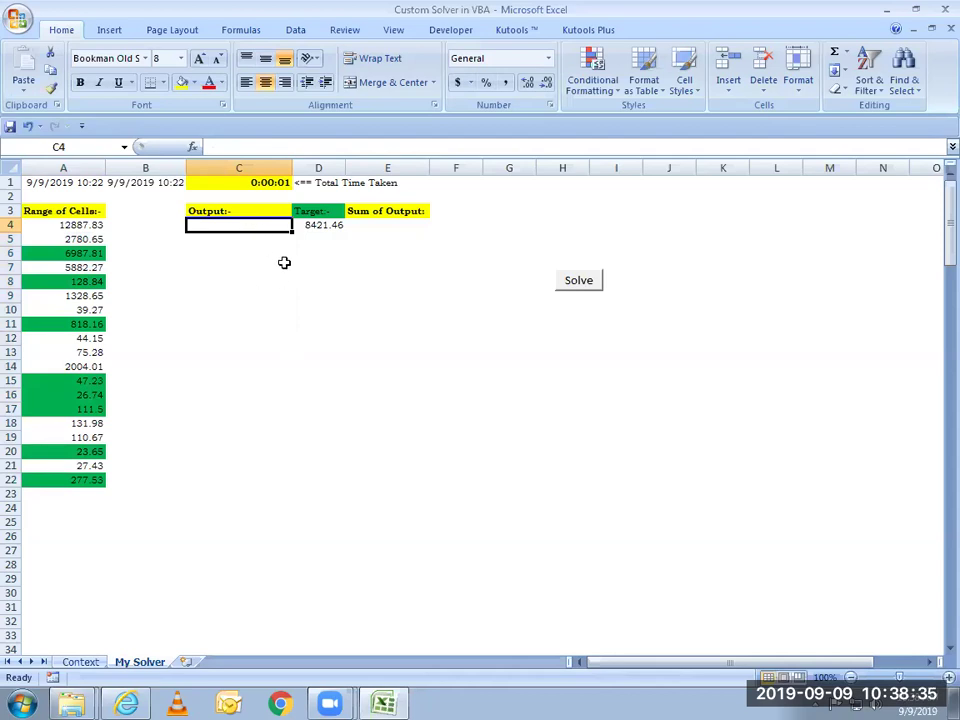
# Set the fill of values A4:A22 to No Fill.
pyautogui.moveTo(73, 226); pyautogui.dragTo(81, 480)
pyautogui.click(192, 83)
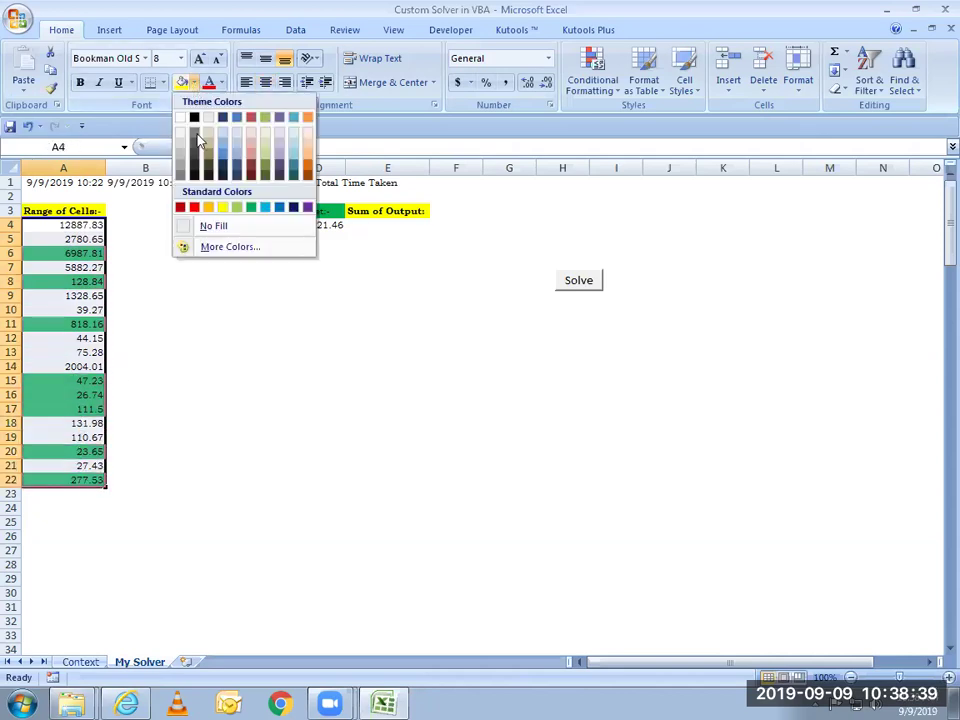
pyautogui.click(204, 229)
pyautogui.click(81, 281)
# Ctrl-select A5, A7, A11, A15, A19, A21 and A9 to check their combined sum.
pyautogui.click(86, 237)
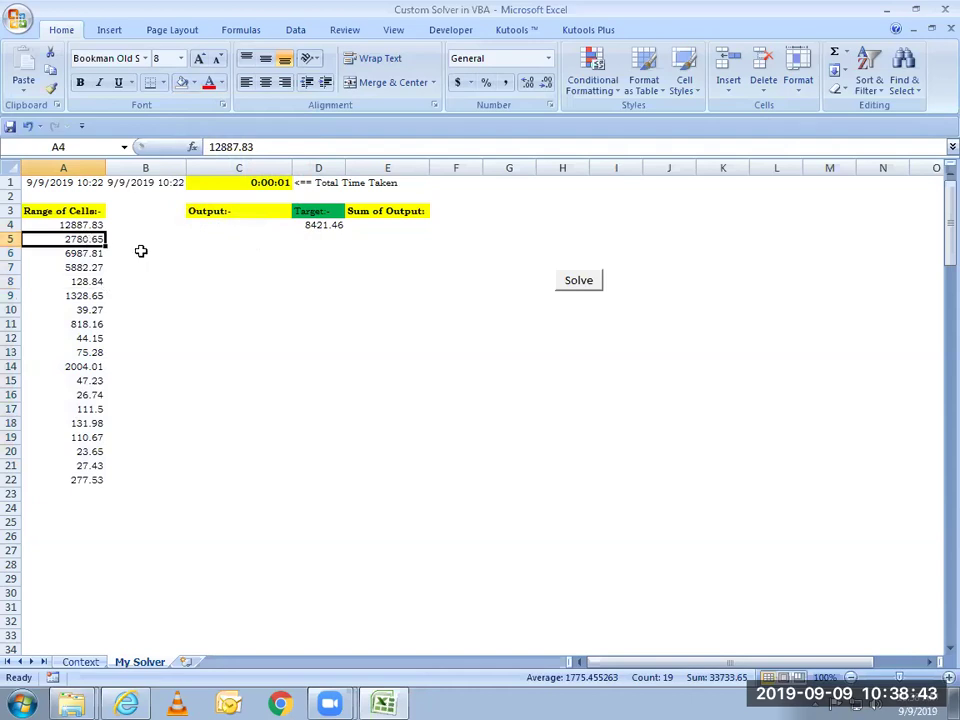
pyautogui.keyDown('ctrl'); pyautogui.click(88, 268); pyautogui.keyUp('ctrl')
pyautogui.keyDown('ctrl'); pyautogui.click(75, 323); pyautogui.keyUp('ctrl')
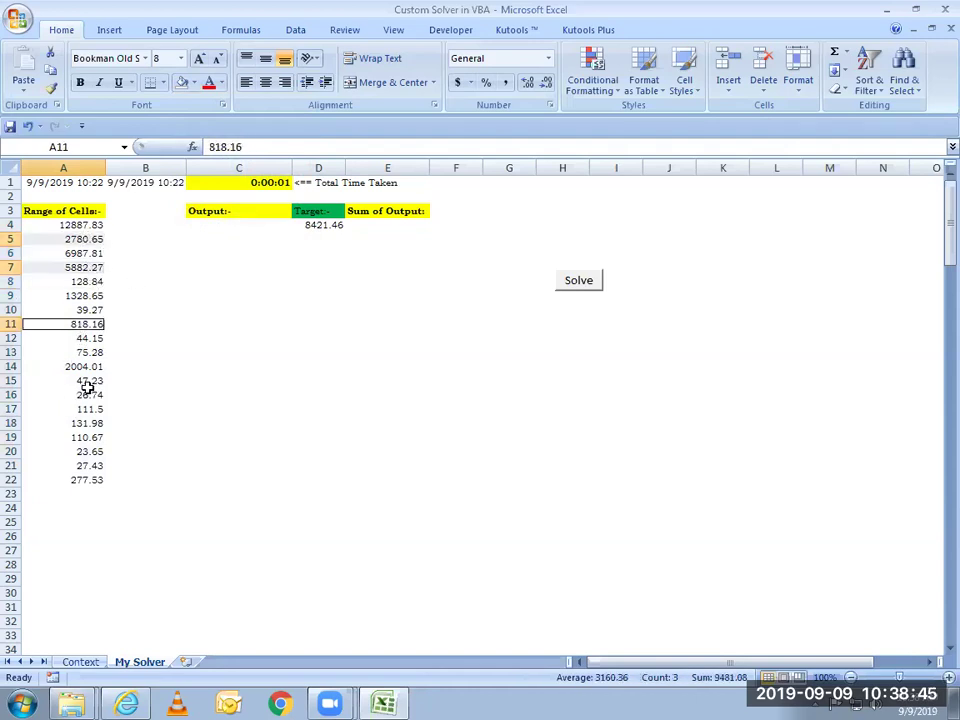
pyautogui.keyDown('ctrl'); pyautogui.click(79, 381); pyautogui.keyUp('ctrl')
pyautogui.keyDown('ctrl'); pyautogui.click(80, 437); pyautogui.keyUp('ctrl')
pyautogui.keyDown('ctrl'); pyautogui.click(82, 466); pyautogui.keyUp('ctrl')
pyautogui.keyDown('ctrl'); pyautogui.click(90, 296); pyautogui.keyUp('ctrl')
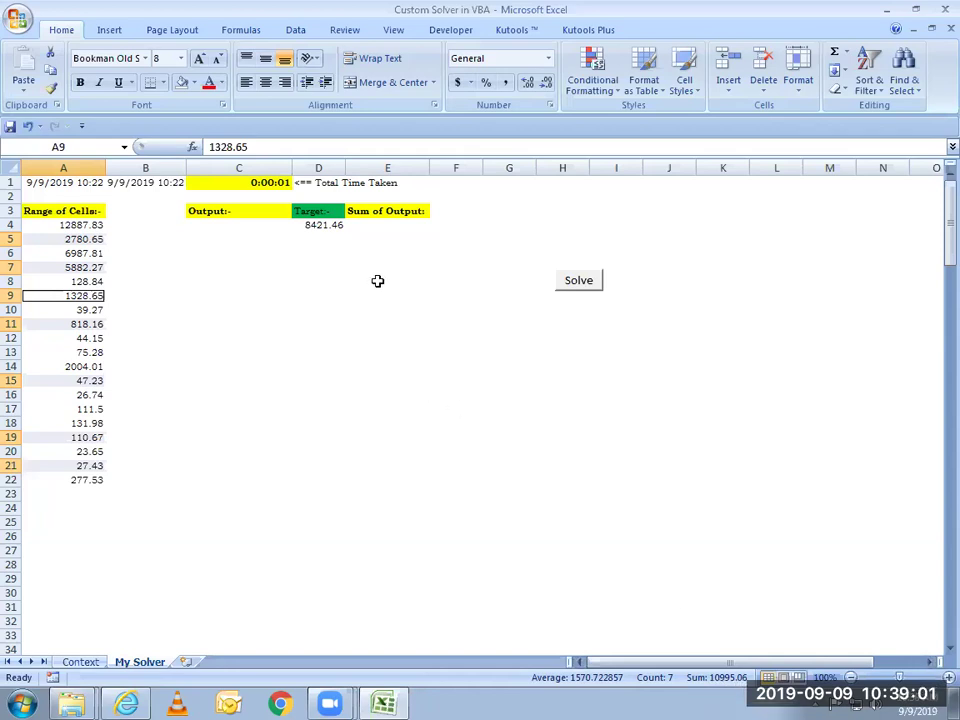
# Change the target in D4 from 8421.46 to 10995.06 and reselect values A4:A22.
pyautogui.click(316, 224)
pyautogui.write('10996')
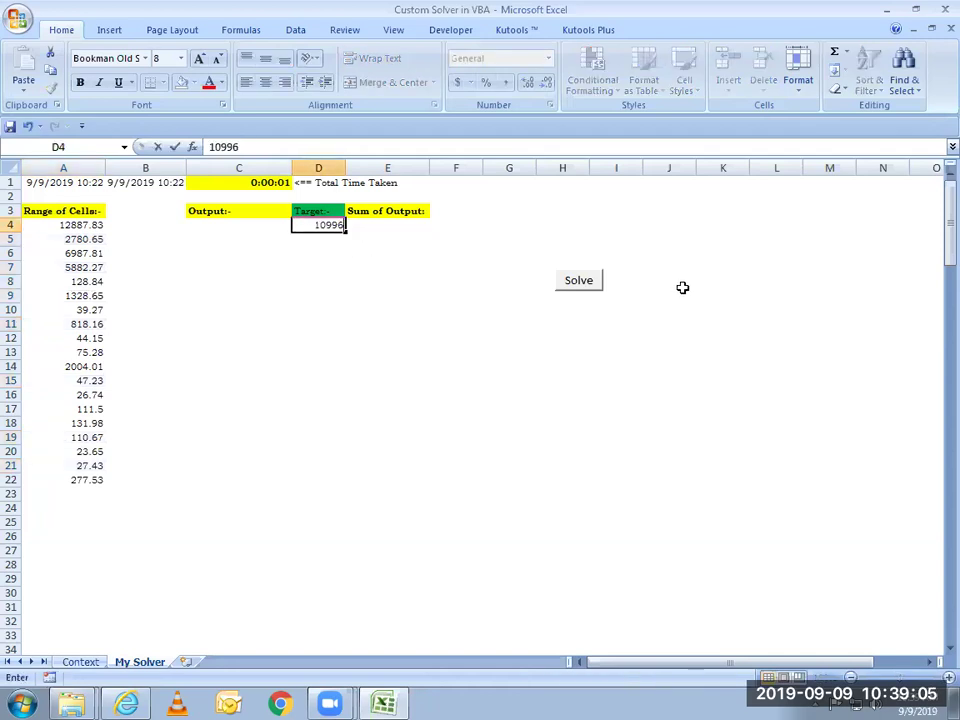
pyautogui.press('BackSpace')
pyautogui.write('5.06')
pyautogui.press('Return')
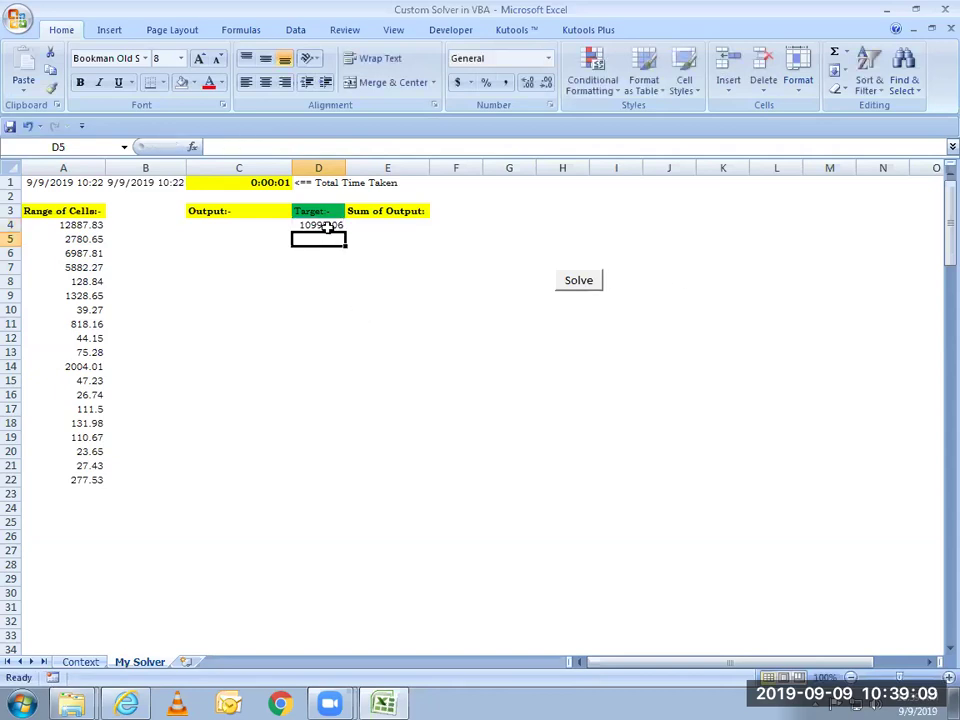
pyautogui.click(320, 224)
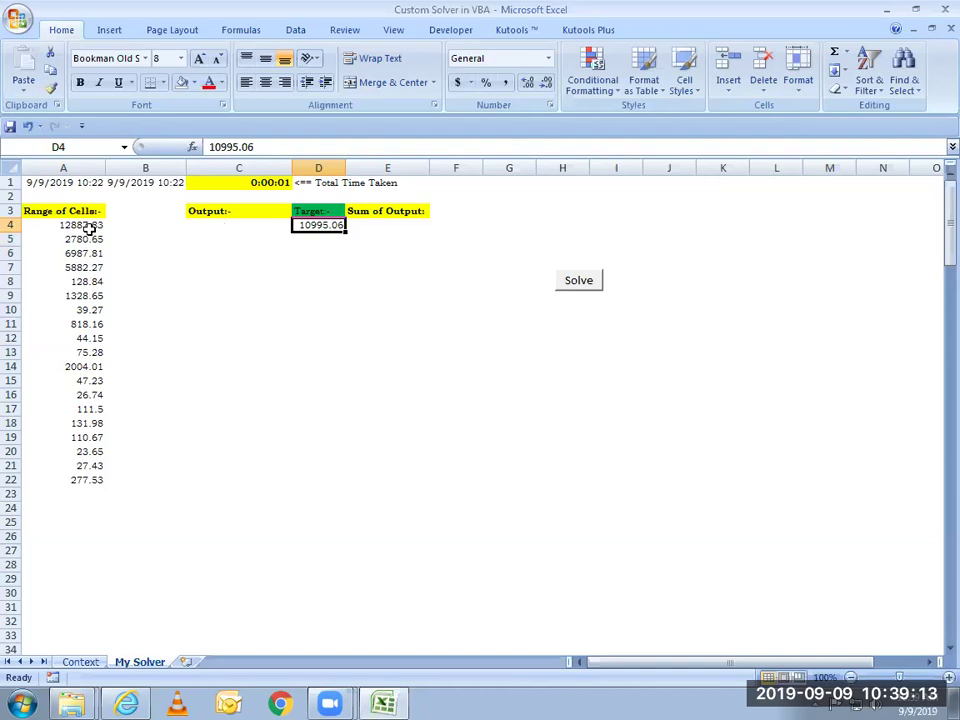
pyautogui.moveTo(88, 226); pyautogui.dragTo(77, 477)
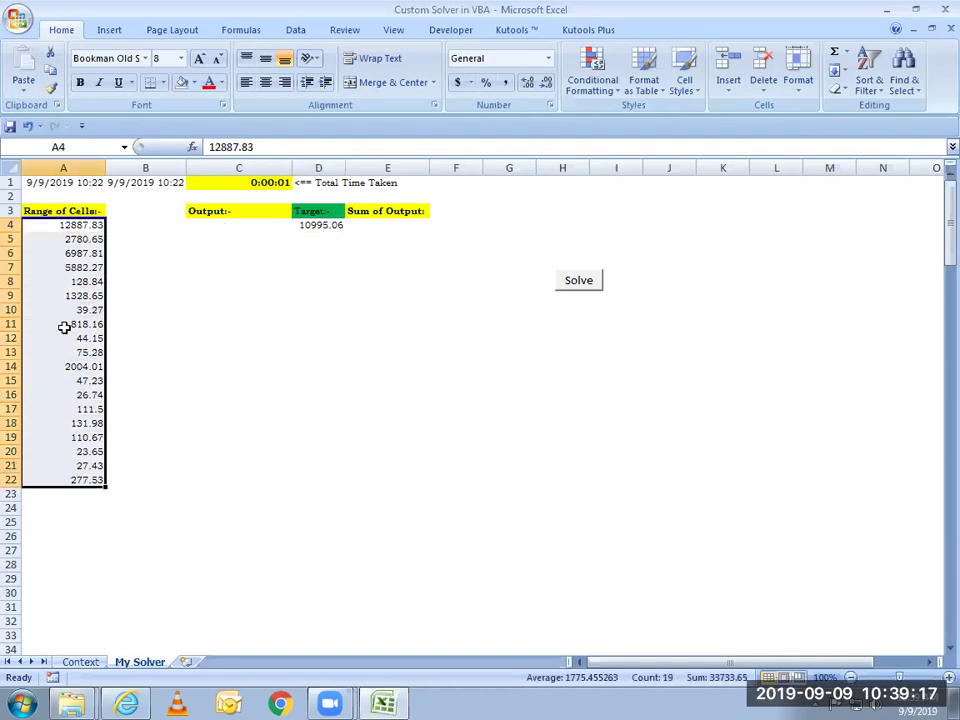
# Run Solve for 10995.06 and select the seven results, 2780.65 down to 27.43.
pyautogui.click(579, 281)
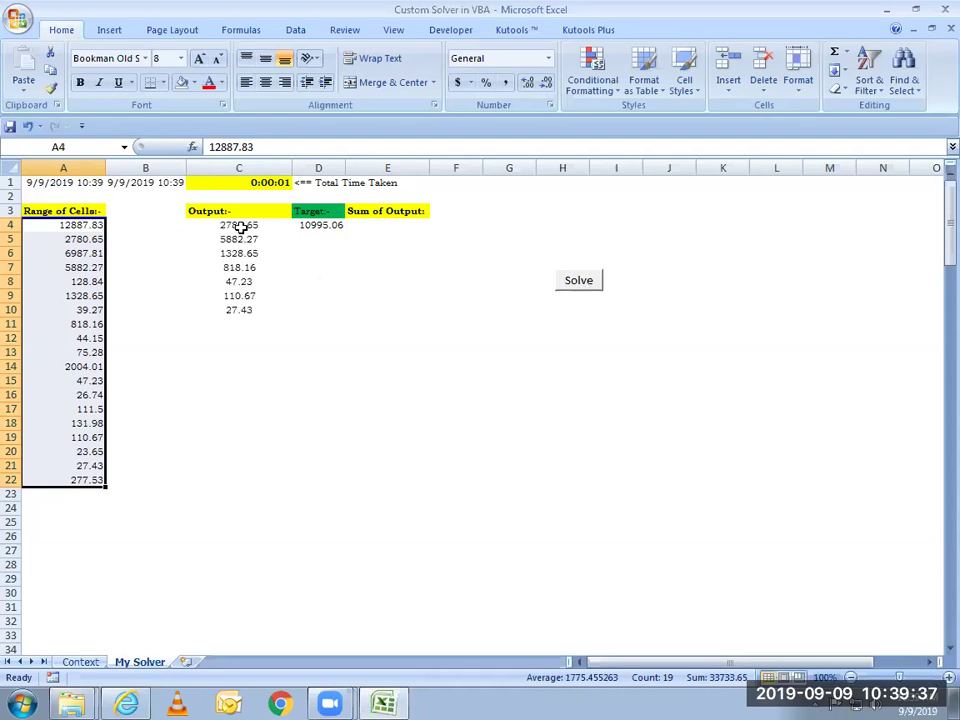
pyautogui.moveTo(241, 227); pyautogui.dragTo(240, 310)
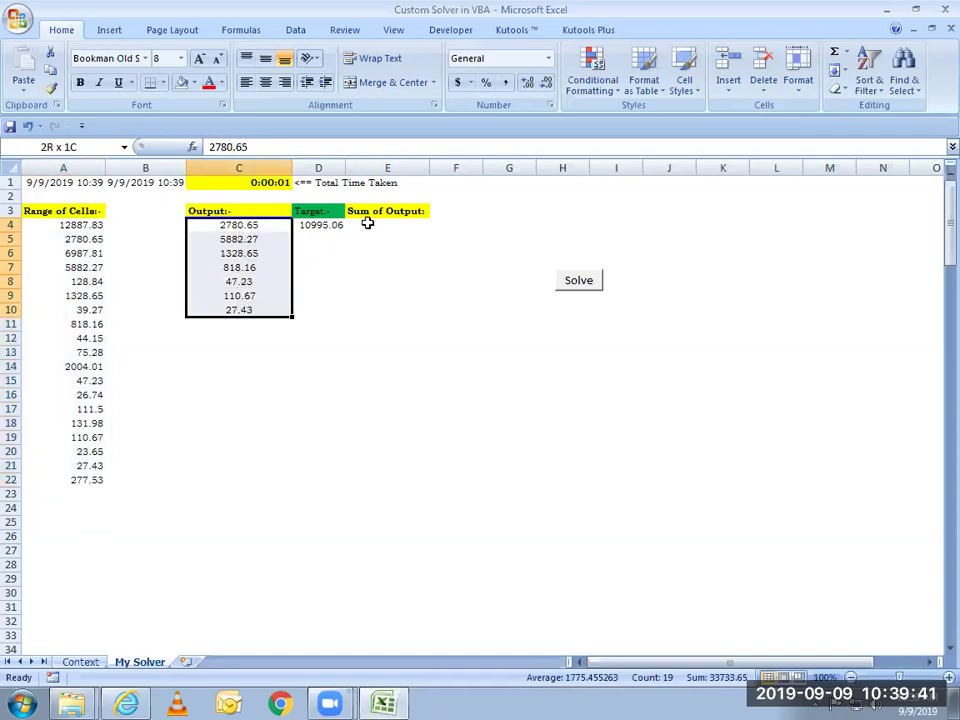
pyautogui.click(373, 224)
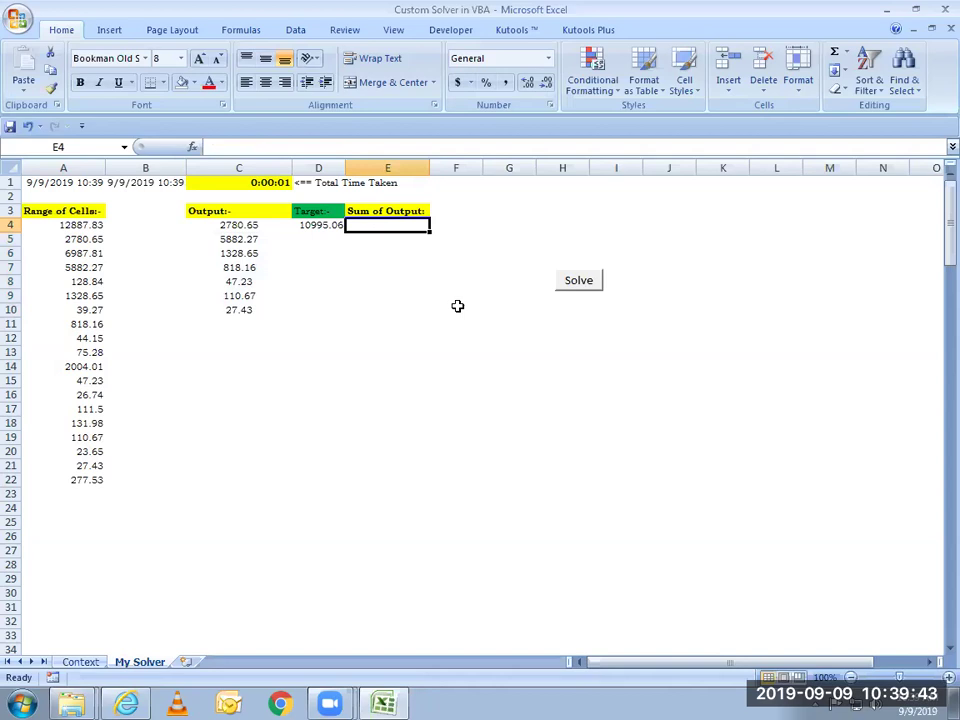
# Enter =SUM(C4:C27) in E4, confirming it totals 10995.06, then reselect the outputs.
pyautogui.write('=SUM(')
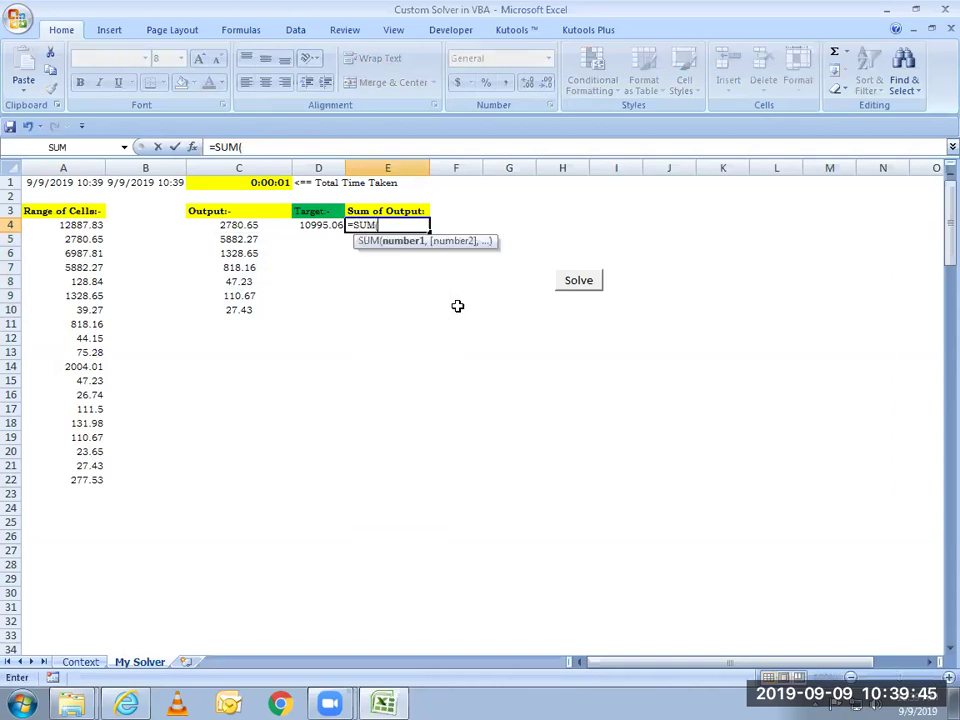
pyautogui.press('Left')
pyautogui.press('Left')
pyautogui.hotkey('shift', 'Down')
pyautogui.hotkey('shift', 'Down')
pyautogui.hotkey('shift', 'Down')
pyautogui.hotkey('shift', 'Down')
pyautogui.hotkey('shift', 'Down')
pyautogui.hotkey('shift', 'Down')
pyautogui.hotkey('shift', 'Down')
pyautogui.hotkey('shift', 'Down')
pyautogui.hotkey('shift', 'Down')
pyautogui.hotkey('shift', 'Down')
pyautogui.hotkey('shift', 'Down')
pyautogui.hotkey('shift', 'Down')
pyautogui.hotkey('shift', 'Down')
pyautogui.hotkey('shift', 'Down')
pyautogui.hotkey('shift', 'Down')
pyautogui.hotkey('shift', 'Down')
pyautogui.hotkey('shift', 'Down')
pyautogui.hotkey('shift', 'Down')
pyautogui.hotkey('shift', 'Down')
pyautogui.hotkey('shift', 'Down')
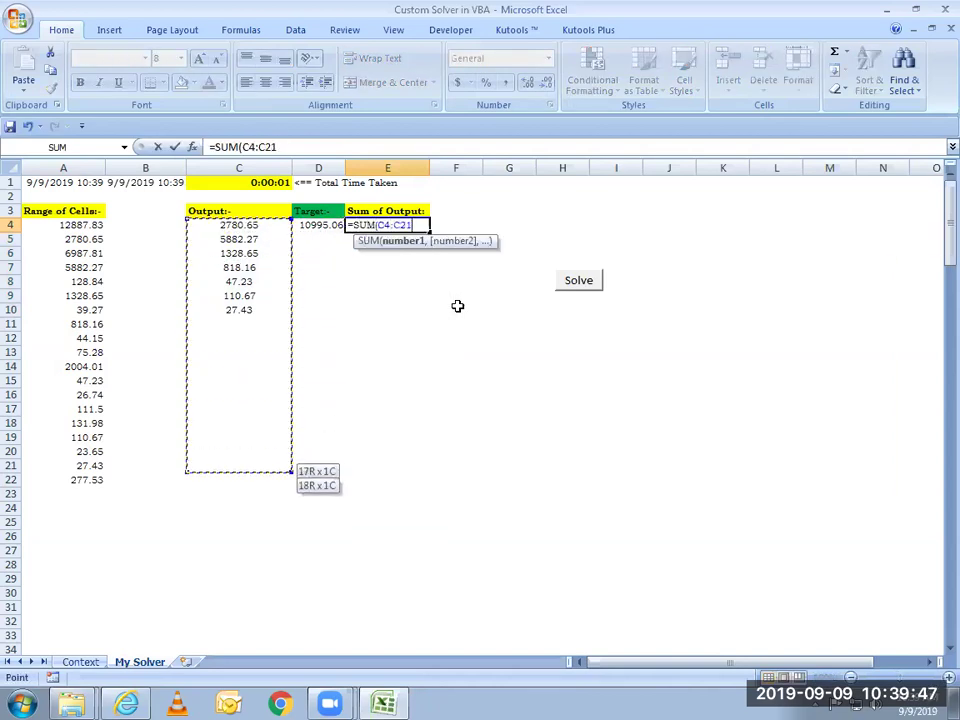
pyautogui.press('Return')
pyautogui.press('Up')
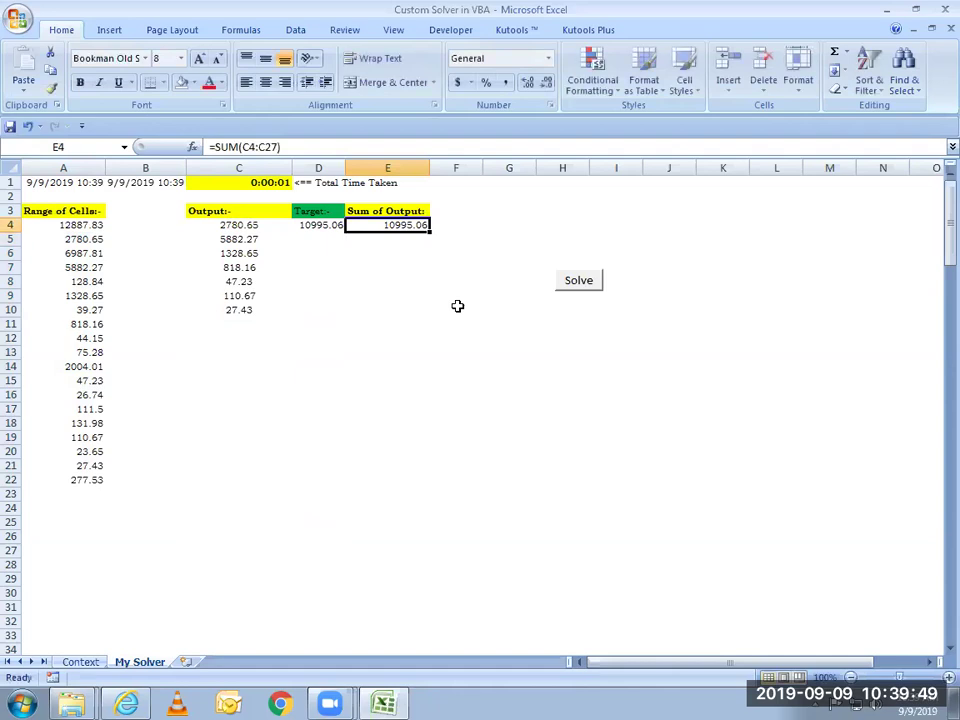
pyautogui.press('Left')
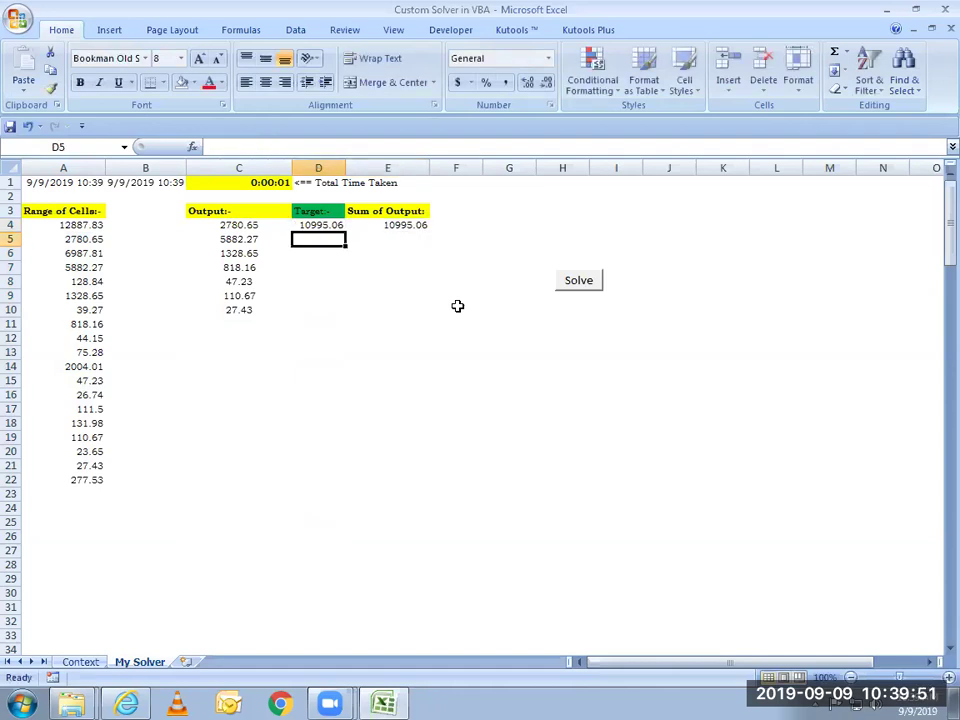
pyautogui.moveTo(246, 222); pyautogui.dragTo(249, 311)
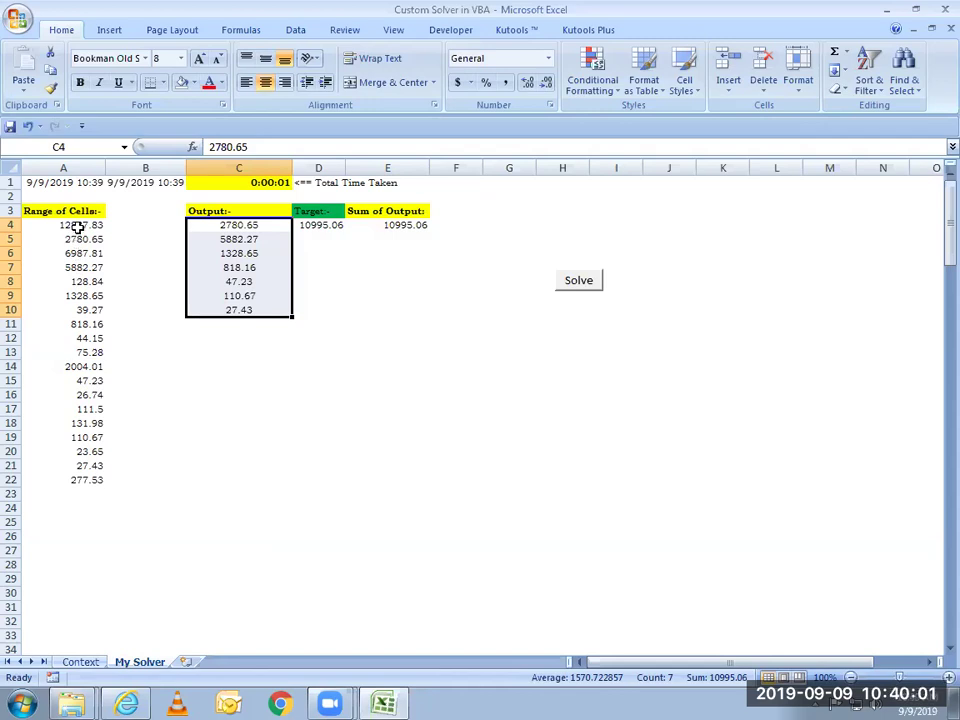
# Ctrl-select the unused values A4, A8, A14, A18 and A20.
pyautogui.click(78, 228)
pyautogui.keyDown('ctrl'); pyautogui.click(86, 281); pyautogui.keyUp('ctrl')
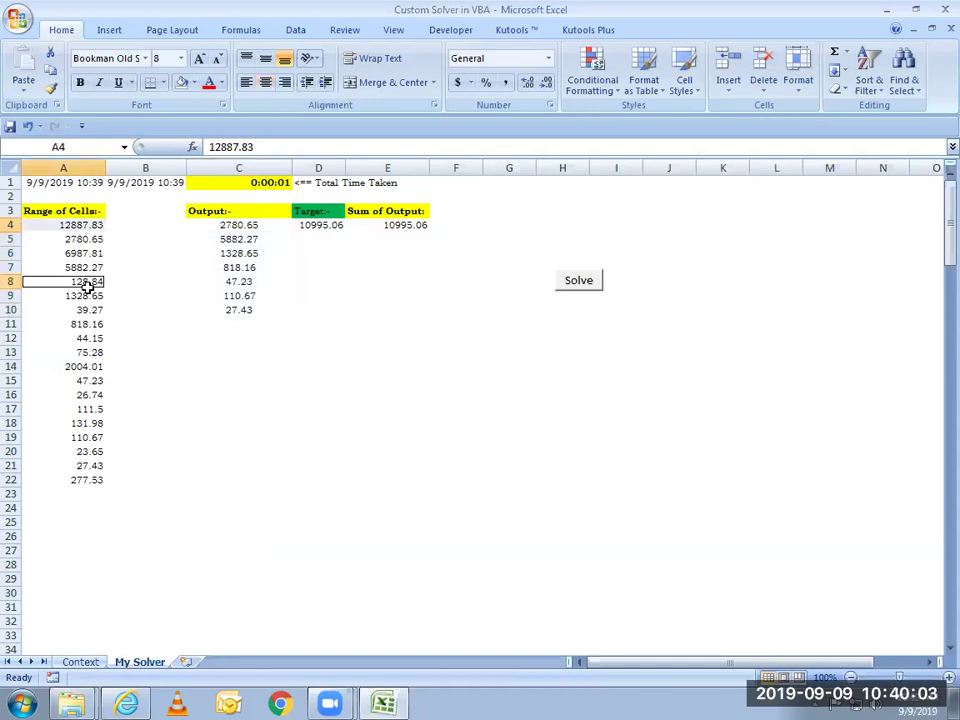
pyautogui.keyDown('ctrl'); pyautogui.click(77, 366); pyautogui.keyUp('ctrl')
pyautogui.keyDown('ctrl'); pyautogui.click(78, 423); pyautogui.keyUp('ctrl')
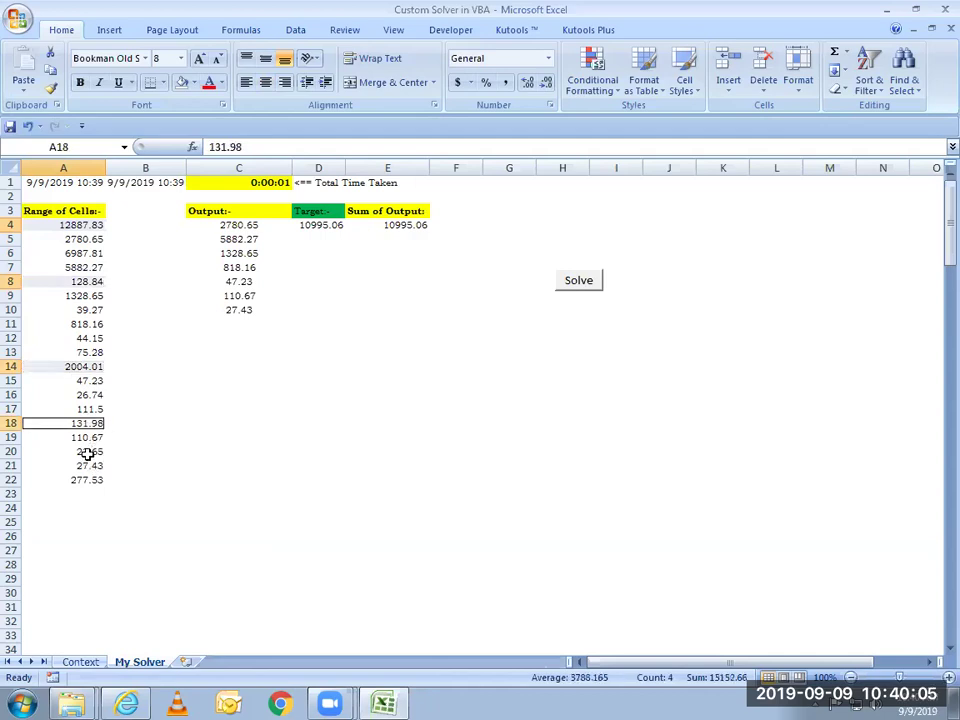
pyautogui.keyDown('ctrl'); pyautogui.click(88, 452); pyautogui.keyUp('ctrl')
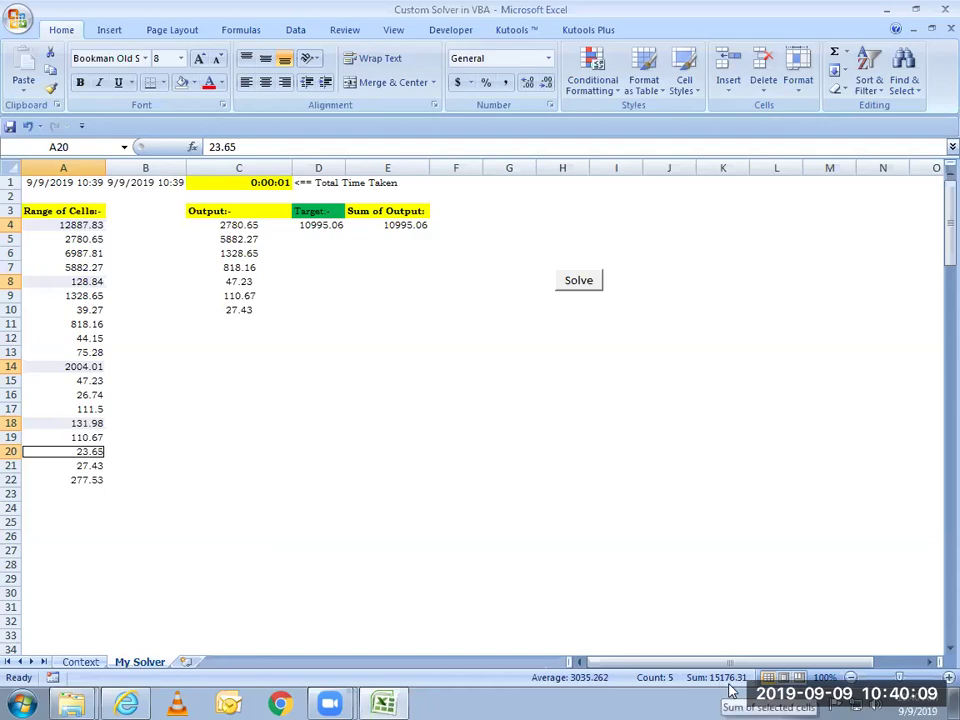
# Set the target to 15176.31, clear the old Output values, and select A4:A22.
pyautogui.click(318, 225)
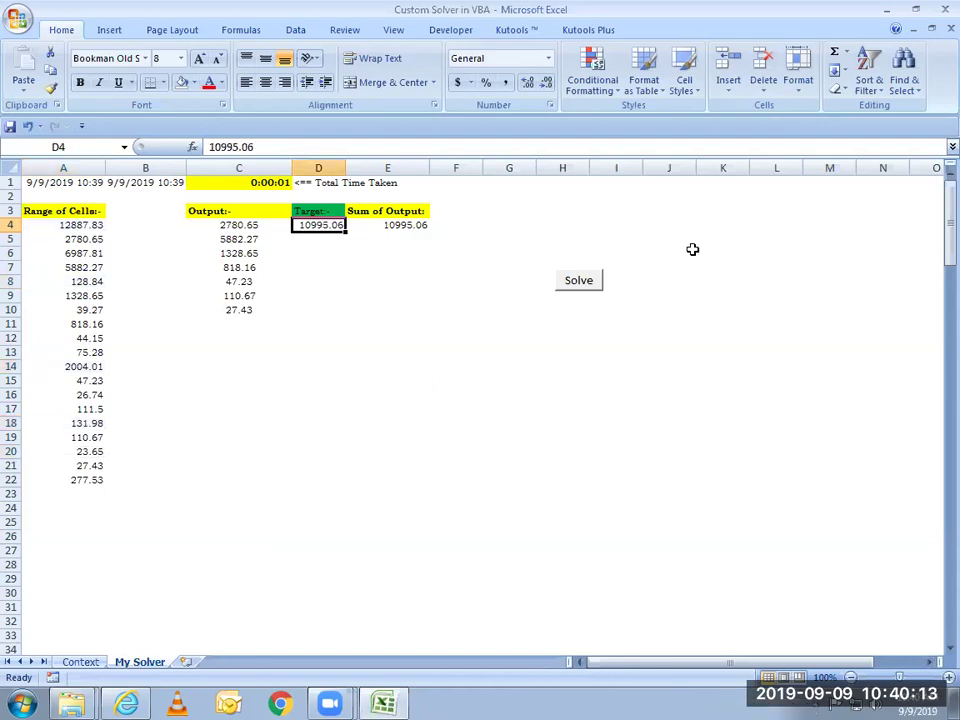
pyautogui.write('15176.31')
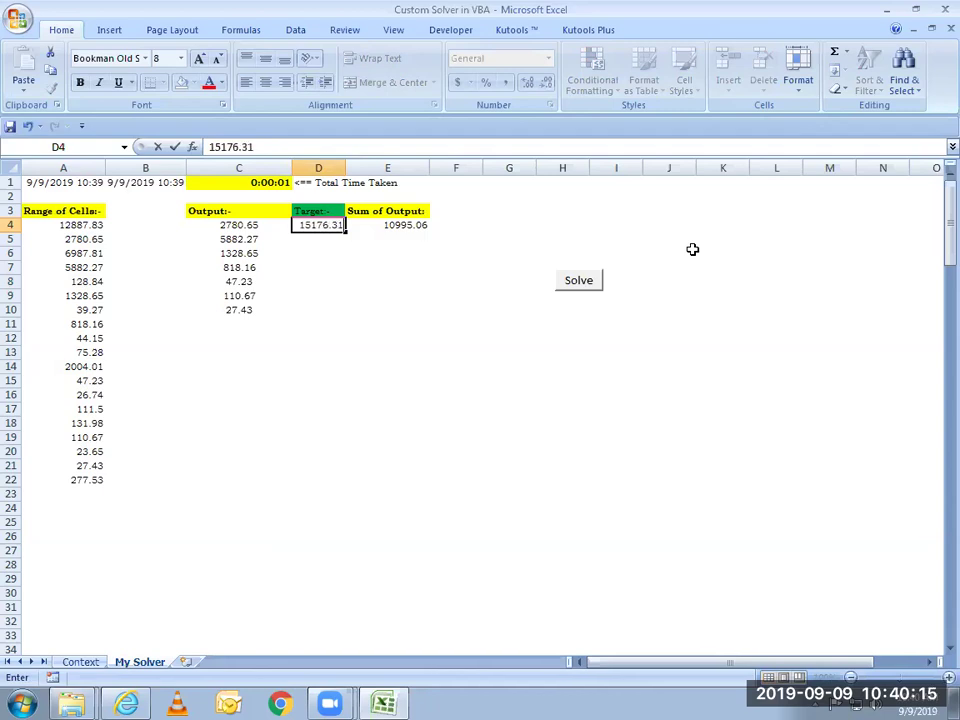
pyautogui.press('Return')
pyautogui.press('Up')
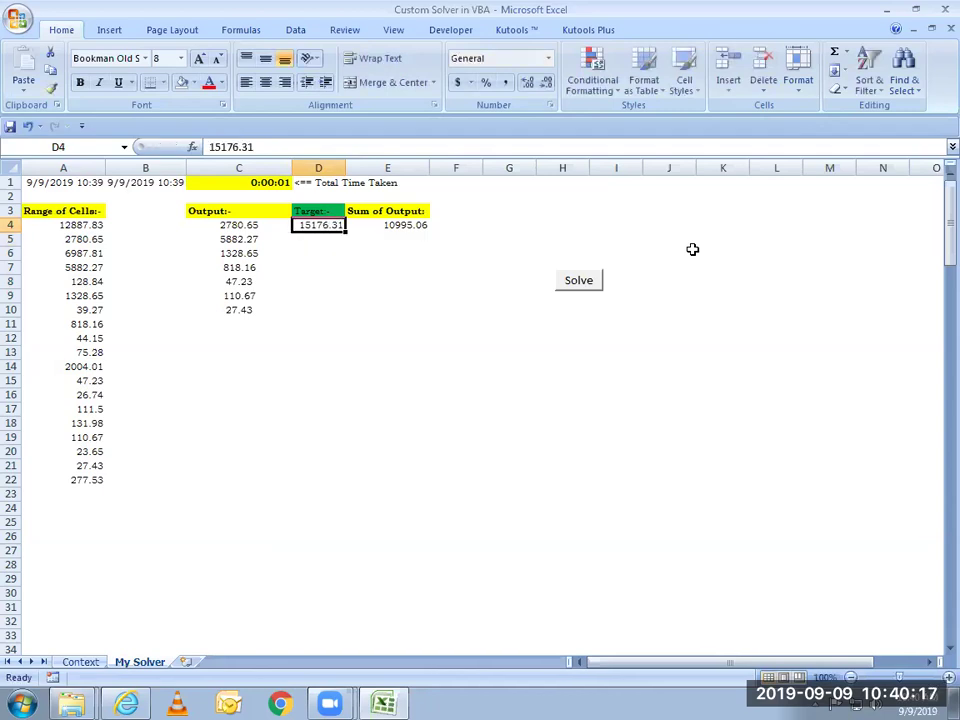
pyautogui.press('Left')
pyautogui.hotkey('ctrl', 'shift', 'Down')
pyautogui.press('Delete')
pyautogui.press('Down')
pyautogui.press('Up')
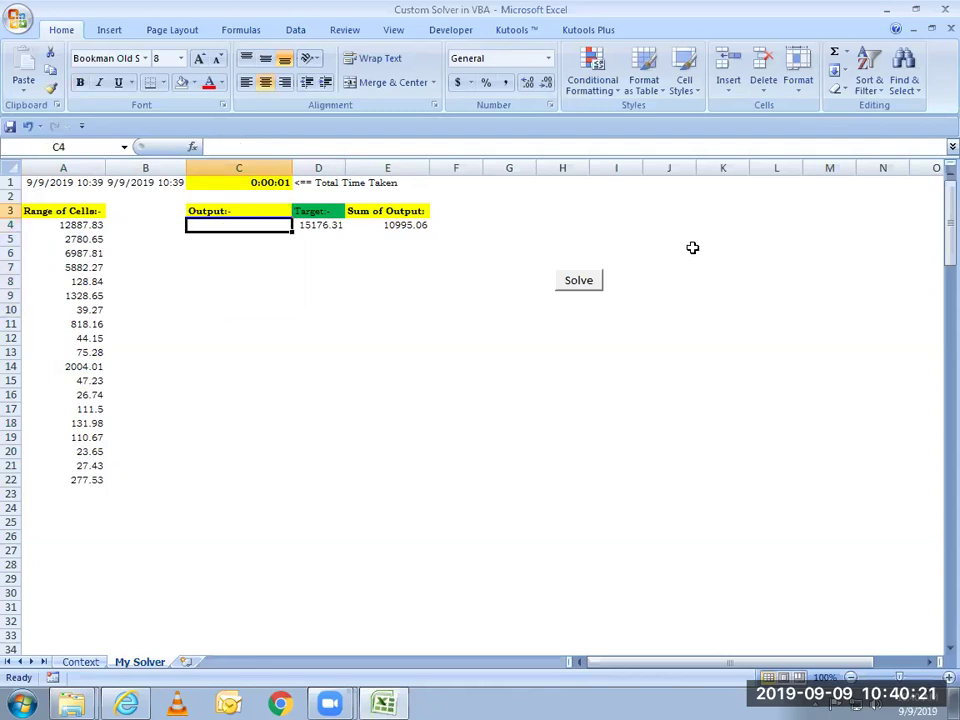
pyautogui.moveTo(62, 228); pyautogui.dragTo(93, 481)
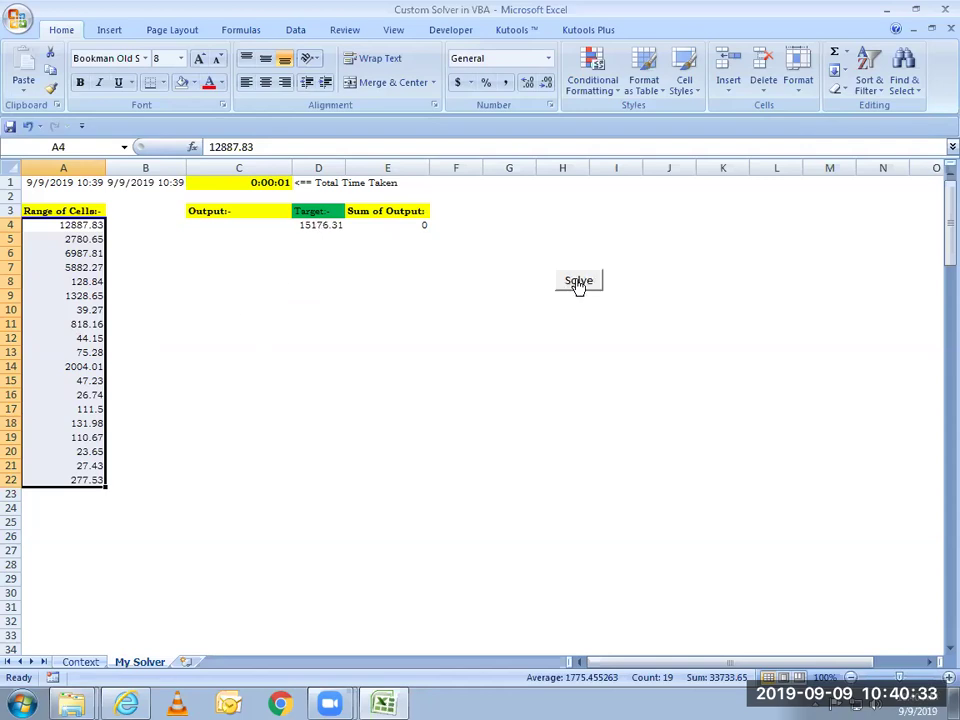
# Solve for 15176.31 and check the five outputs, 12887.83 to 23.65, total the target.
pyautogui.click(578, 282)
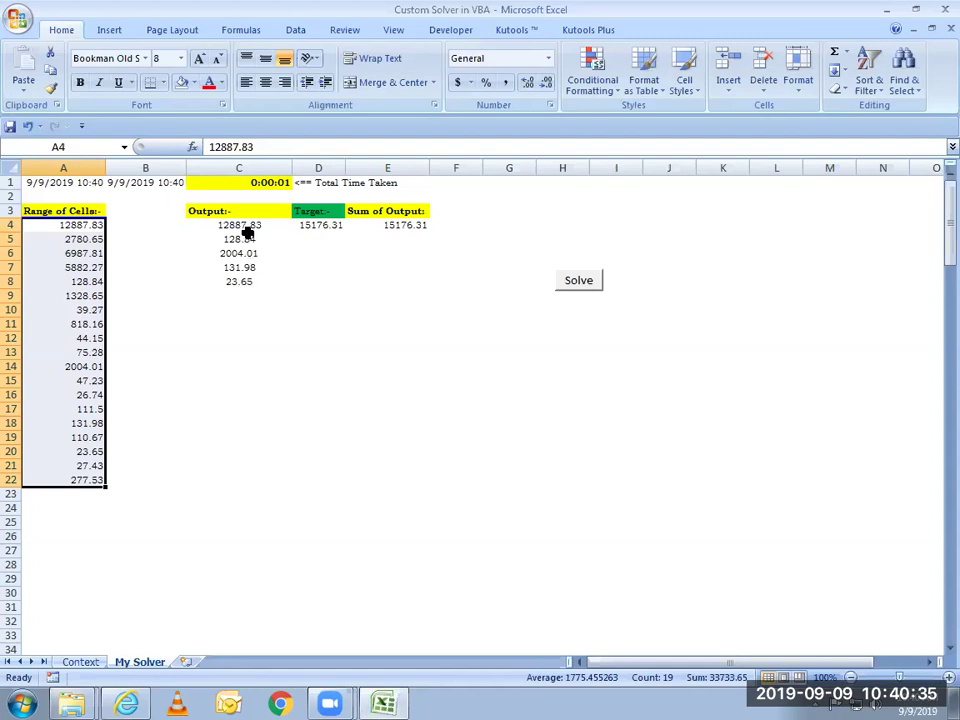
pyautogui.moveTo(249, 226); pyautogui.dragTo(249, 282)
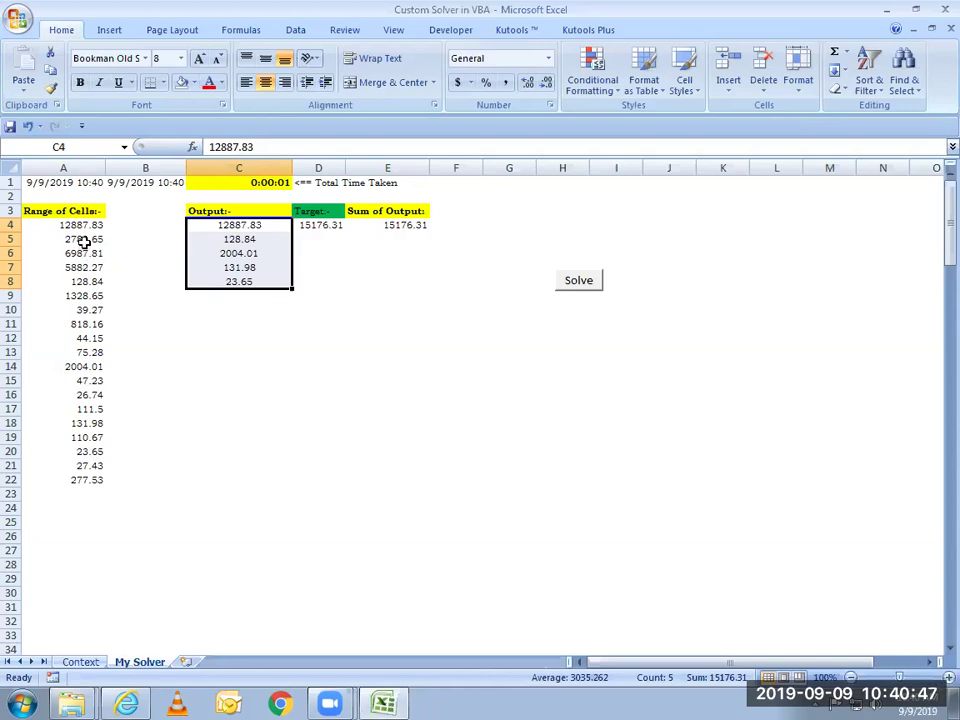
# Select A5:A8, A11:A13 and further column A values to check their sum.
pyautogui.click(68, 238)
pyautogui.moveTo(84, 240); pyautogui.dragTo(79, 280)
pyautogui.keyDown('ctrl'); pyautogui.moveTo(77, 326); pyautogui.dragTo(77, 367); pyautogui.keyUp('ctrl')
pyautogui.keyDown('ctrl'); pyautogui.moveTo(79, 437); pyautogui.dragTo(88, 465); pyautogui.keyUp('ctrl')
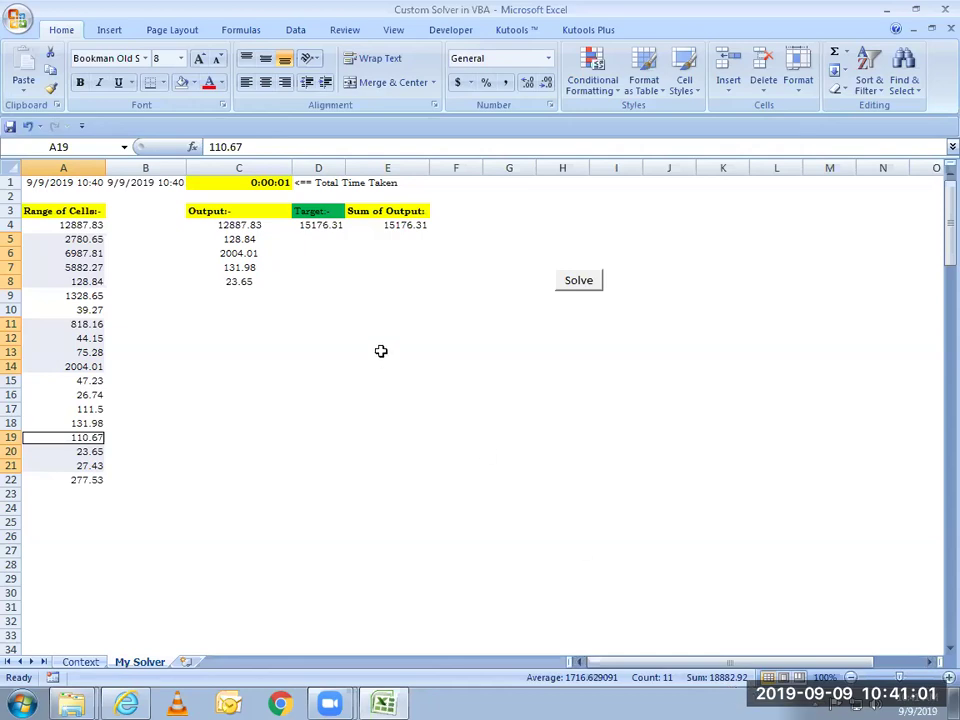
# Set the target in D4 to 18882.92.
pyautogui.click(330, 225)
pyautogui.write('18')
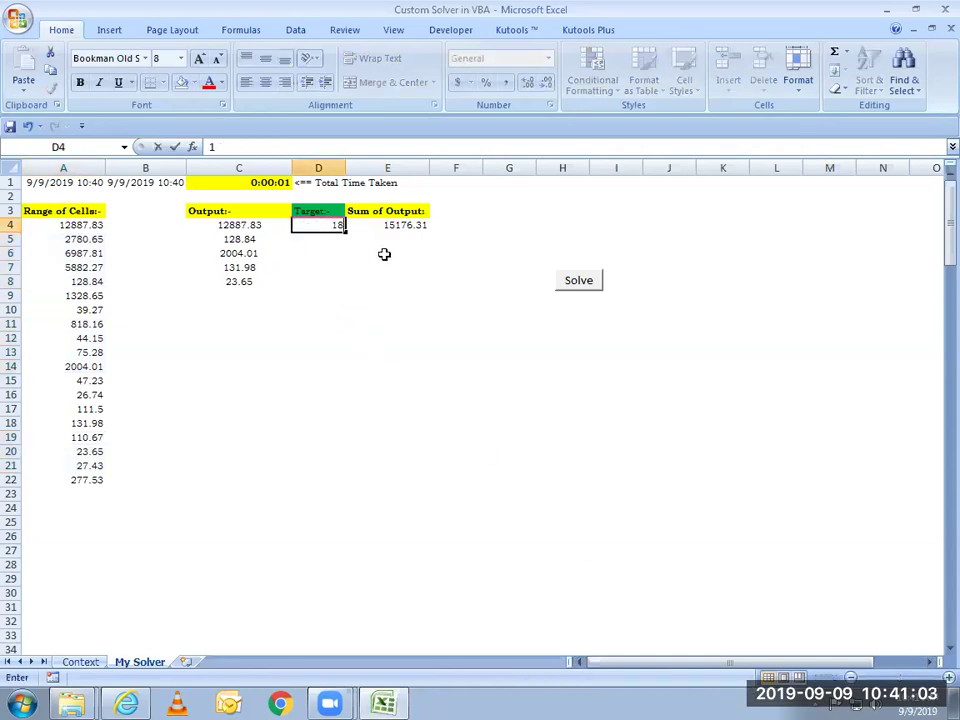
pyautogui.write('882.92')
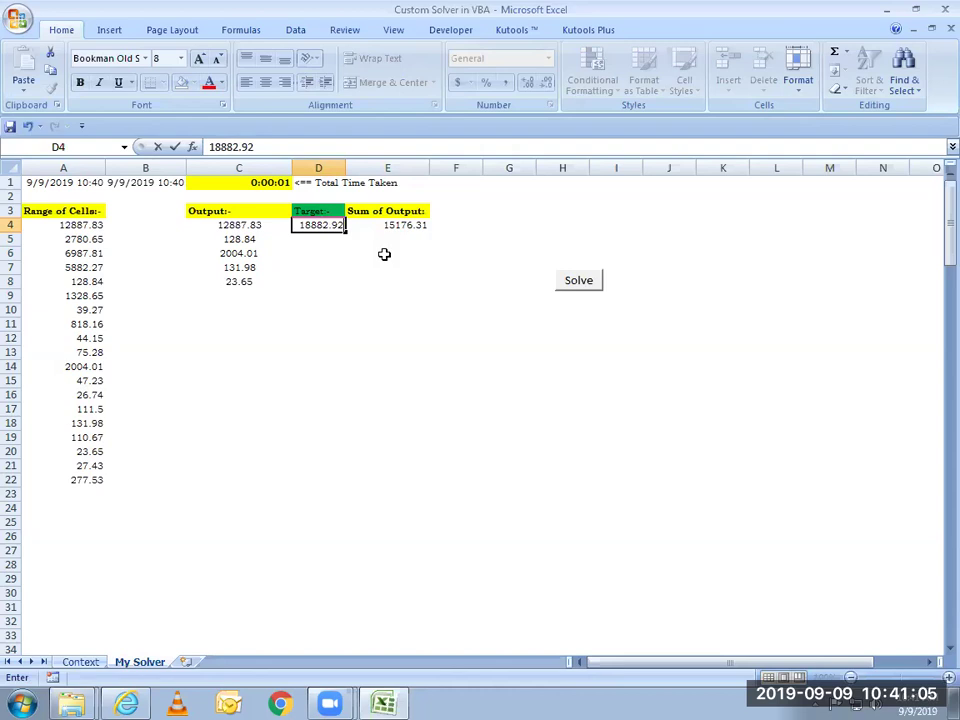
pyautogui.press('Return')
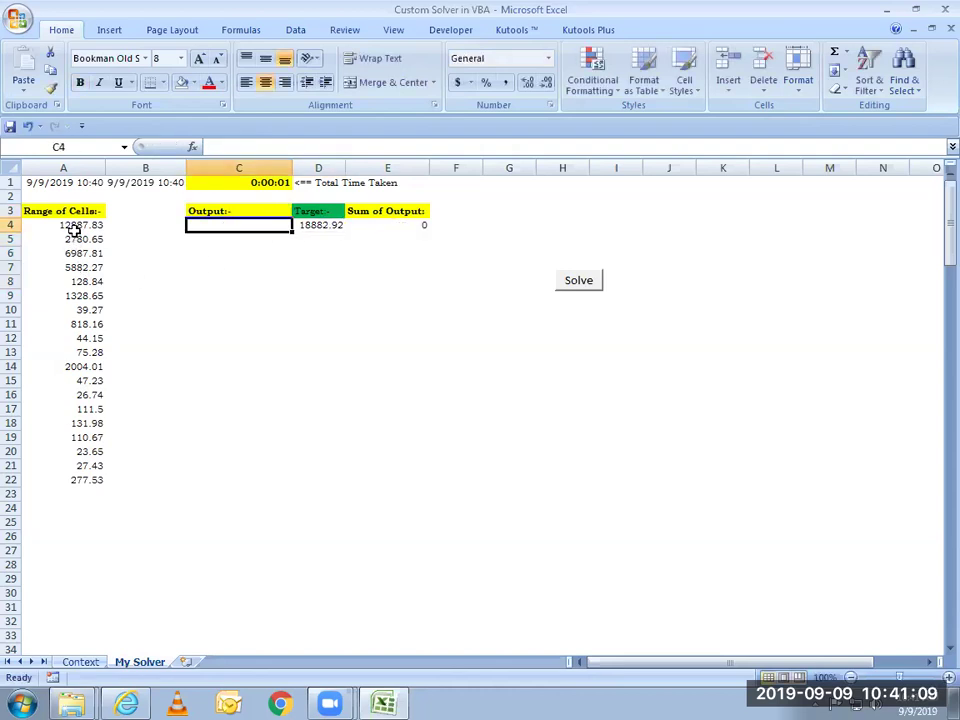
# Solve A4:A22 for 18882.92, verify the eleven outputs' total, then open the VBA editor.
pyautogui.moveTo(74, 228); pyautogui.dragTo(94, 480)
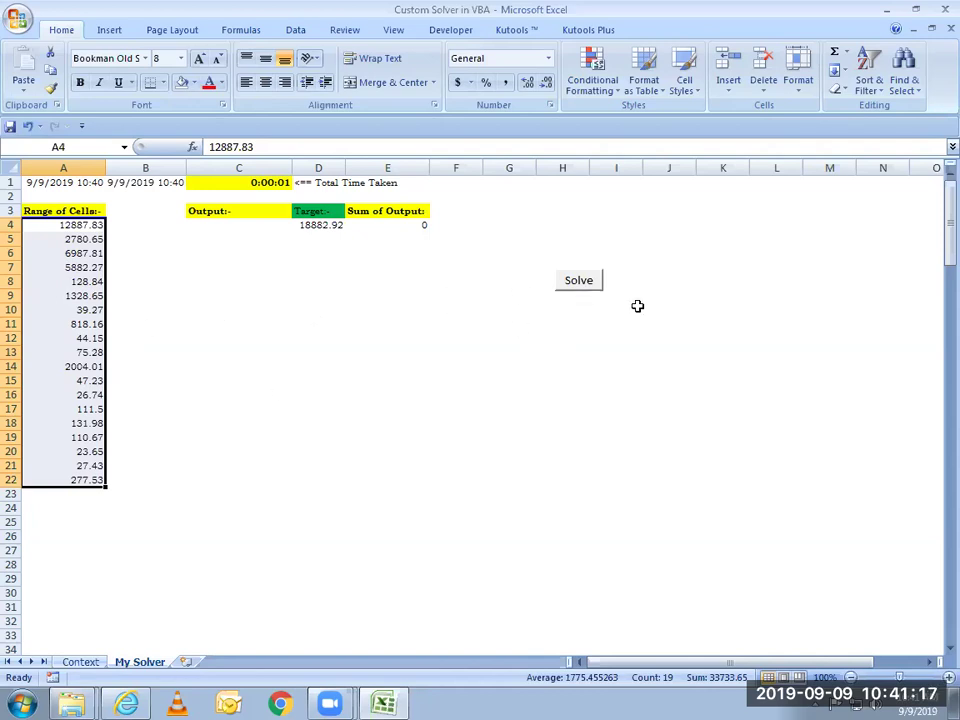
pyautogui.click(580, 283)
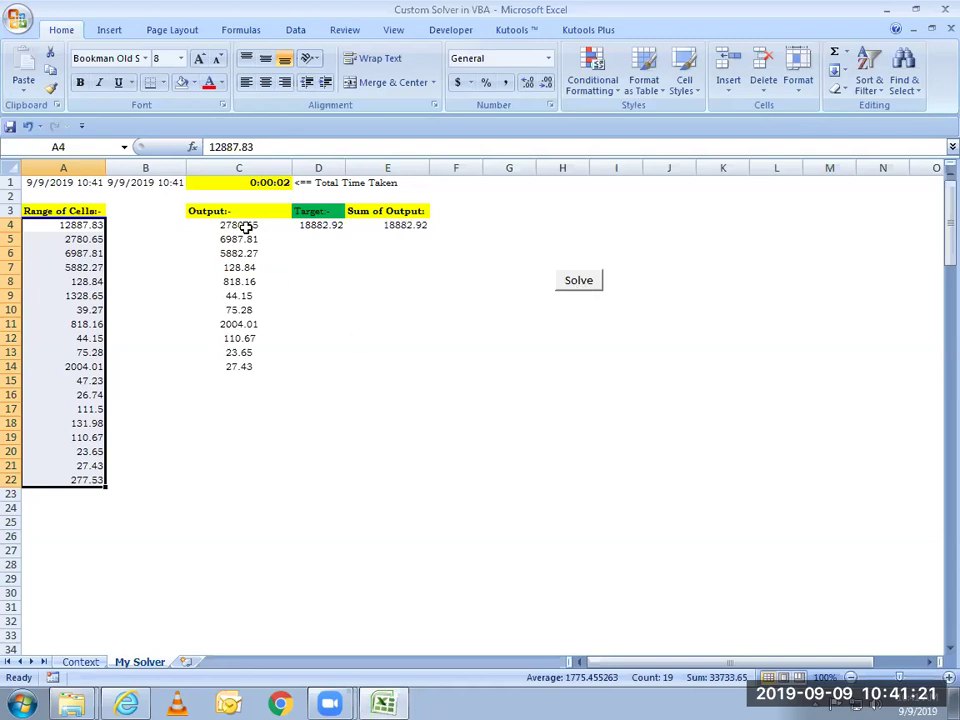
pyautogui.moveTo(241, 224); pyautogui.dragTo(249, 366)
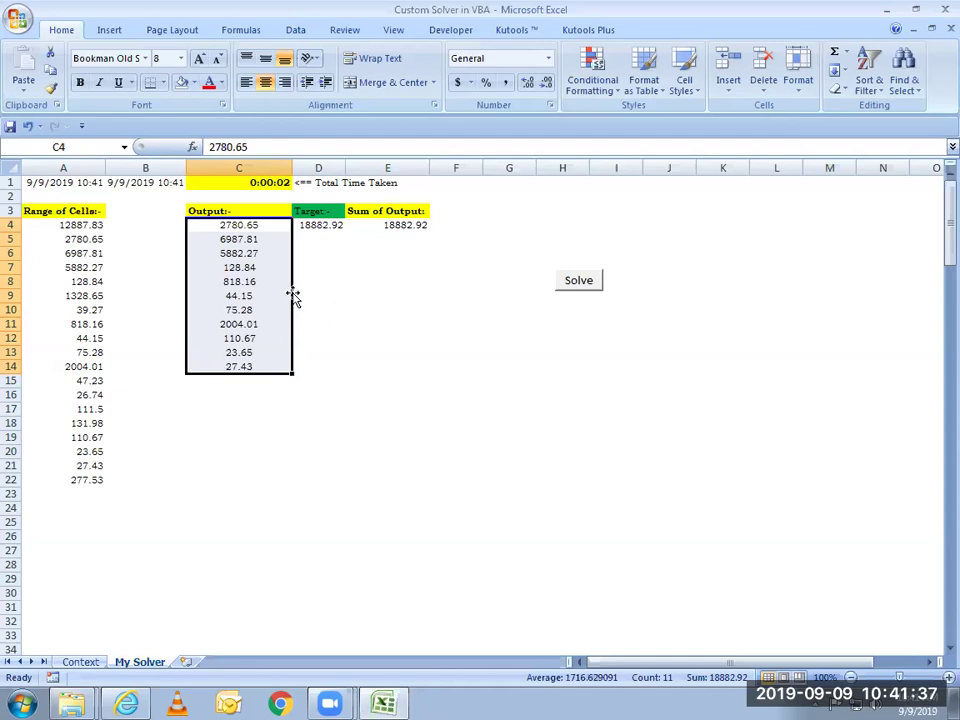
pyautogui.click(374, 321)
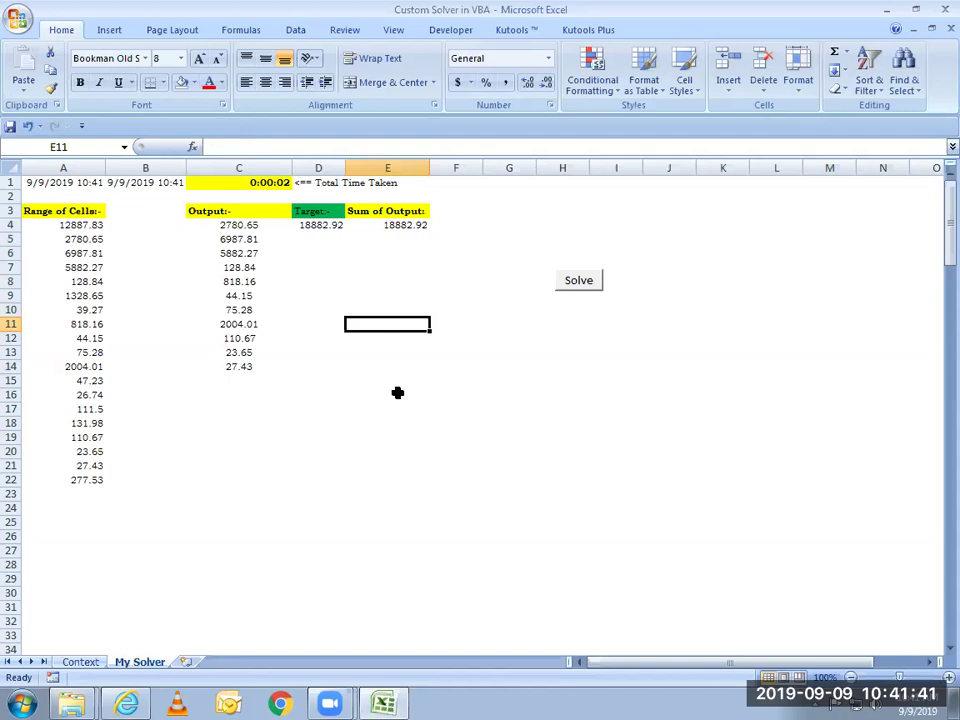
pyautogui.hotkey('alt', 'F11')
# Browse Module1's procedures from the top to Solve and back, then shrink the editor window.
pyautogui.hotkey('ctrl', 'Up')
pyautogui.hotkey('ctrl', 'Up')
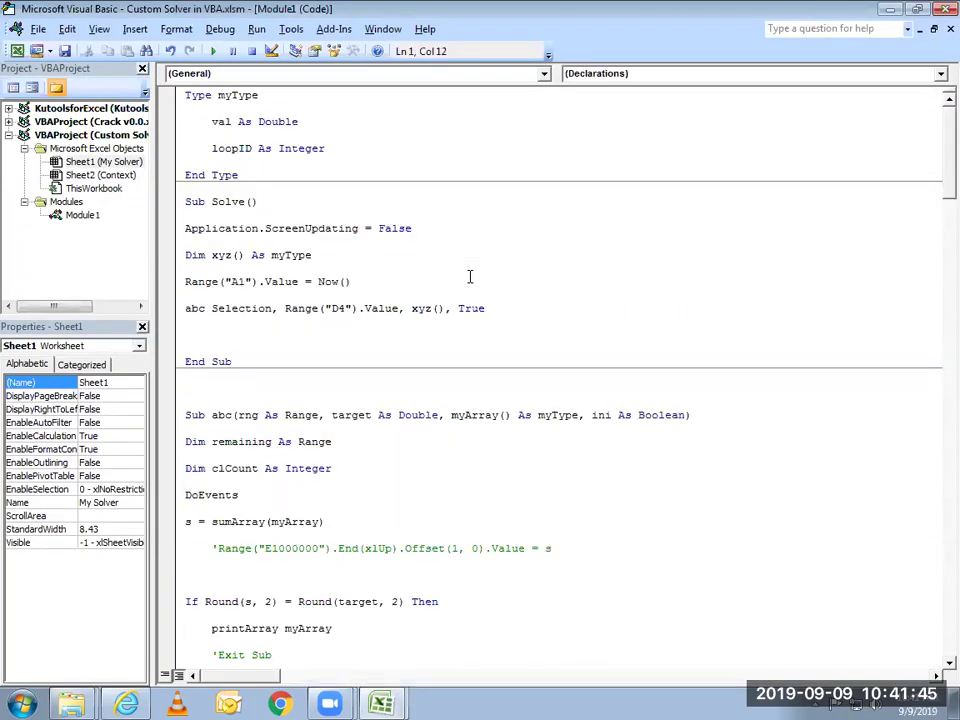
pyautogui.hotkey('ctrl', 'Down')
pyautogui.hotkey('ctrl', 'Down')
pyautogui.hotkey('ctrl', 'Down')
pyautogui.hotkey('ctrl', 'Down')
pyautogui.hotkey('ctrl', 'Down')
pyautogui.hotkey('ctrl', 'Down')
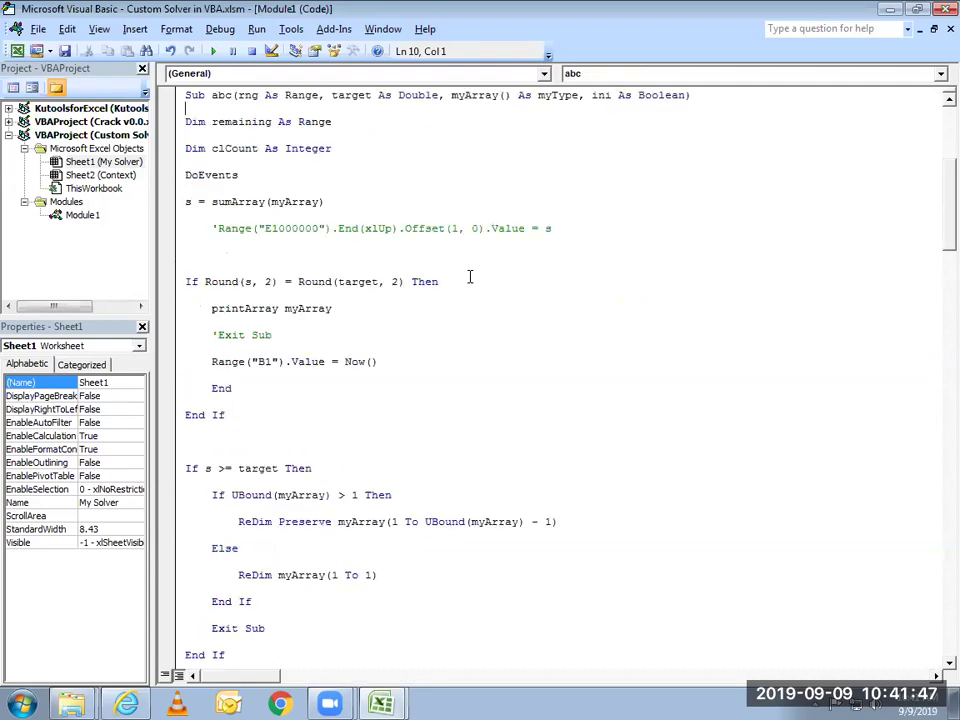
pyautogui.hotkey('ctrl', 'Up')
pyautogui.hotkey('ctrl', 'Up')
pyautogui.hotkey('ctrl', 'Up')
pyautogui.hotkey('ctrl', 'Up')
pyautogui.hotkey('ctrl', 'Up')
pyautogui.hotkey('ctrl', 'Up')
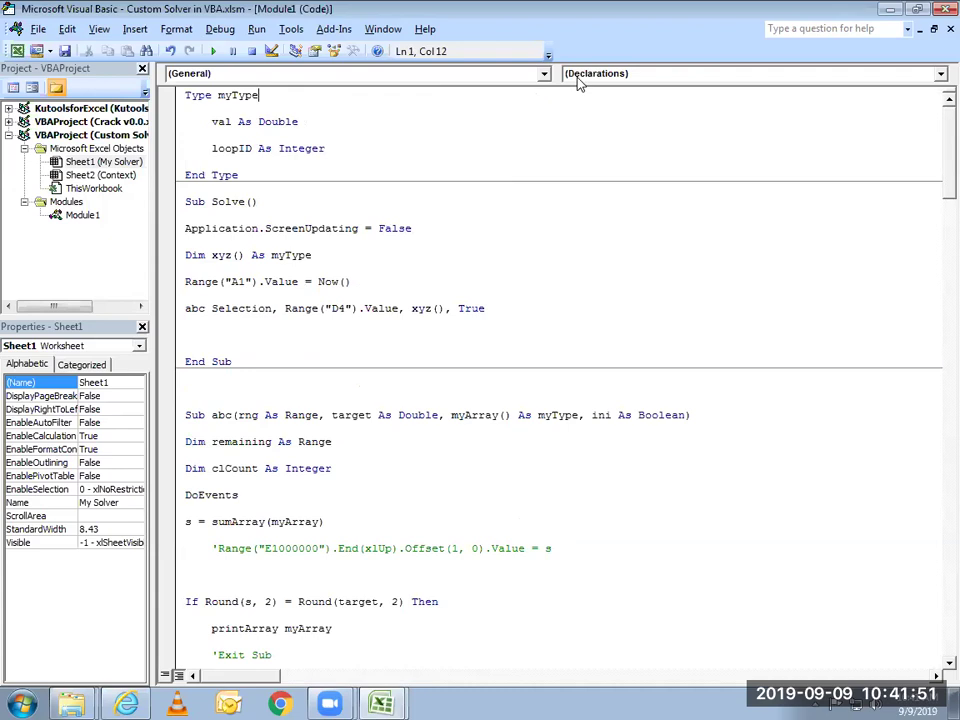
pyautogui.press('super+Down')
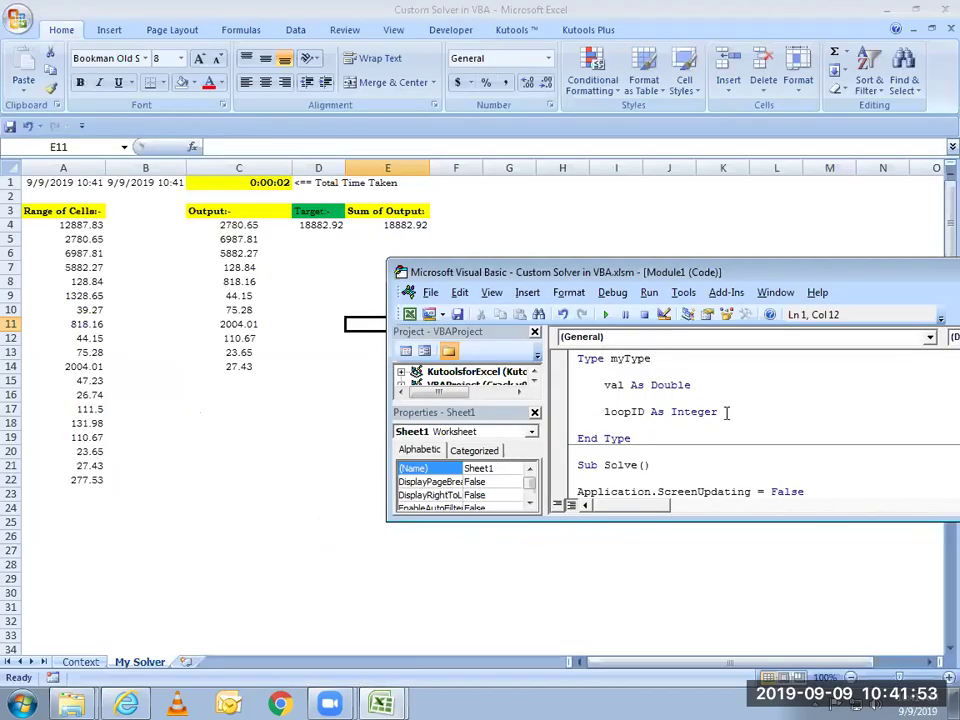
# Review the Solve procedure's loopID and abc-call lines, then return to the My Solver sheet.
pyautogui.click(755, 423)
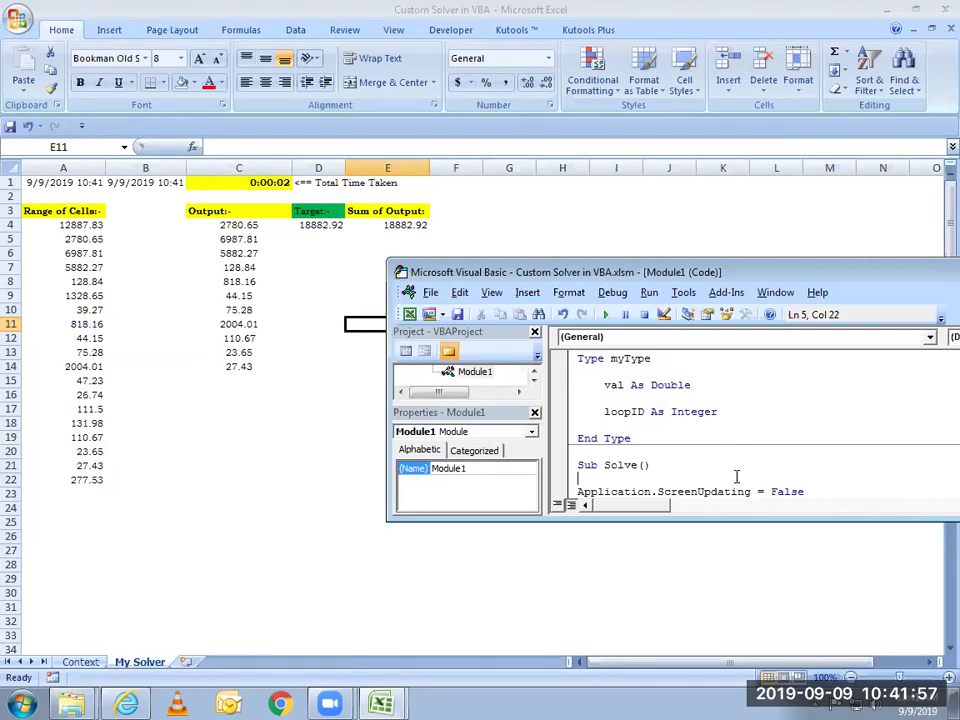
pyautogui.press('Down')
pyautogui.press('Down')
pyautogui.press('Down')
pyautogui.press('Down')
pyautogui.press('Down')
pyautogui.press('Down')
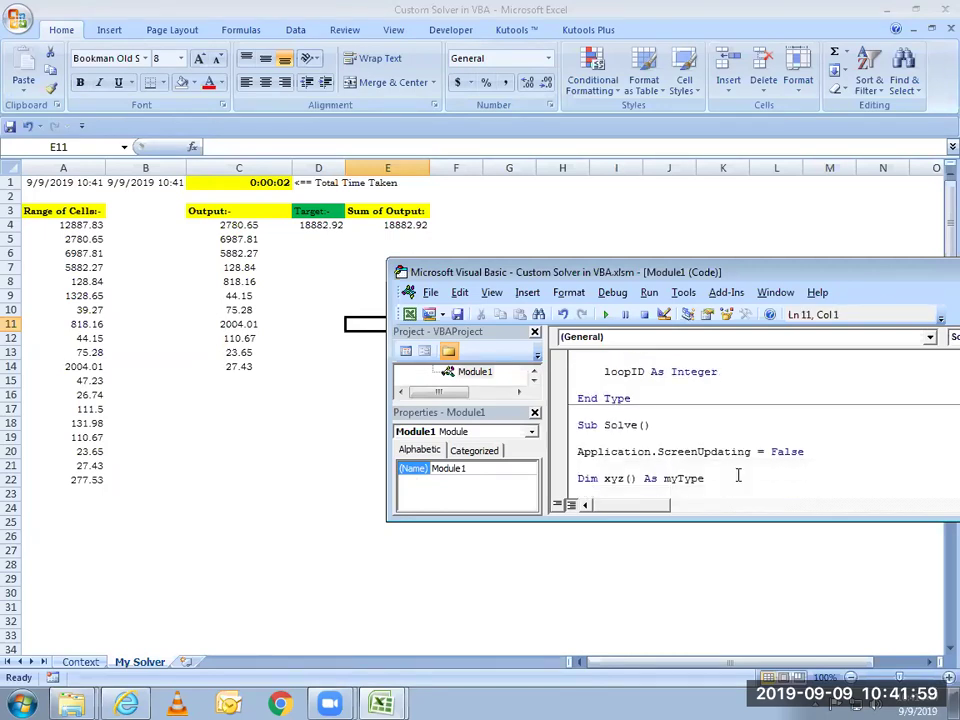
pyautogui.press('Up')
pyautogui.press('Up')
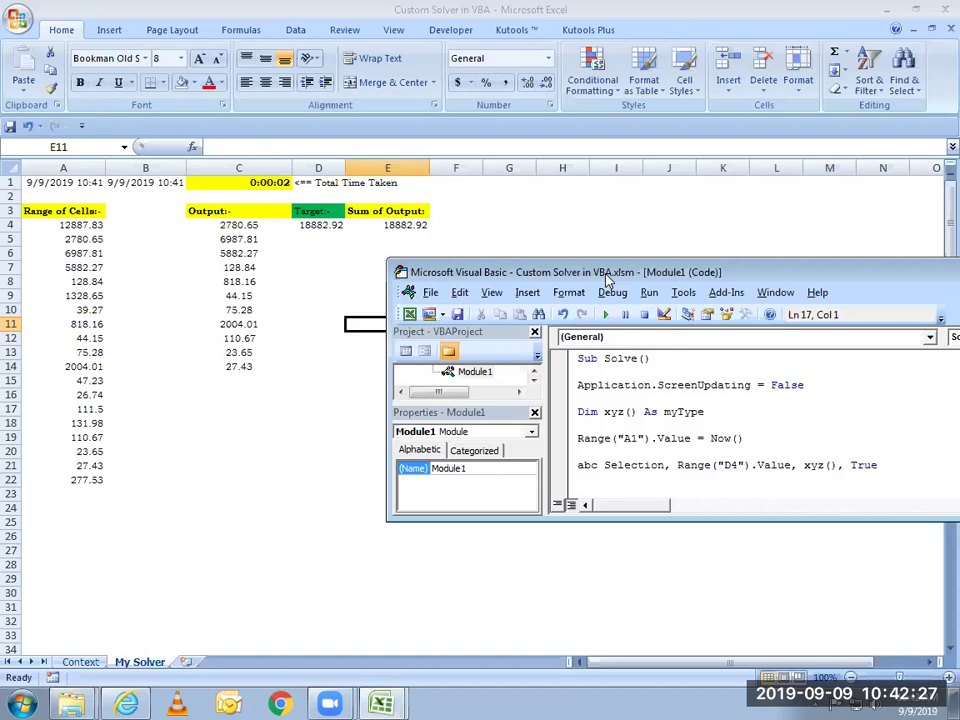
pyautogui.click(615, 224)
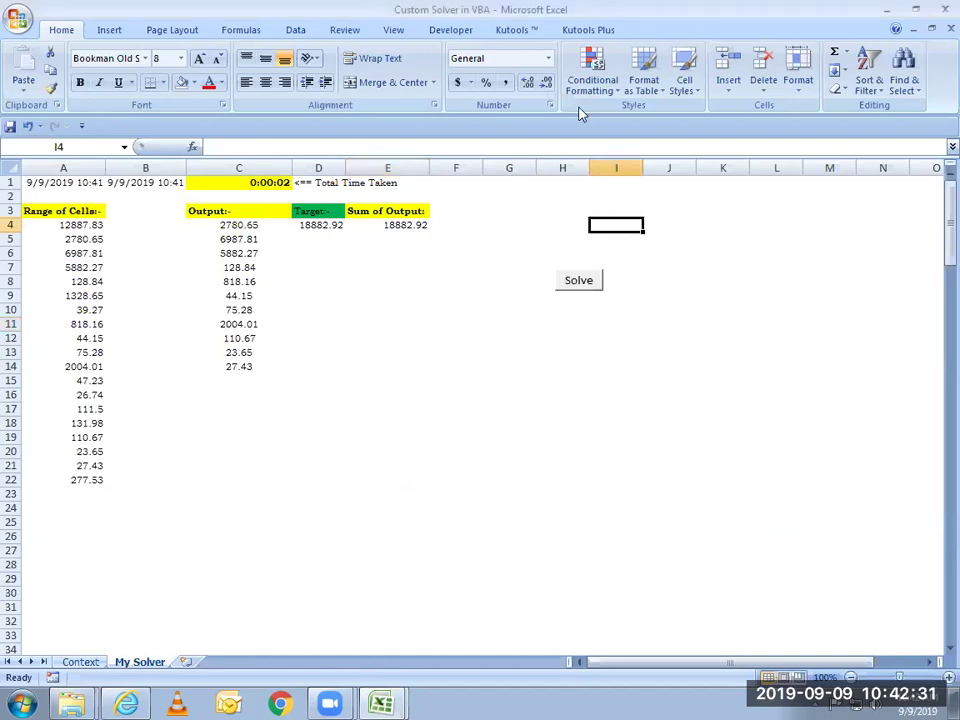